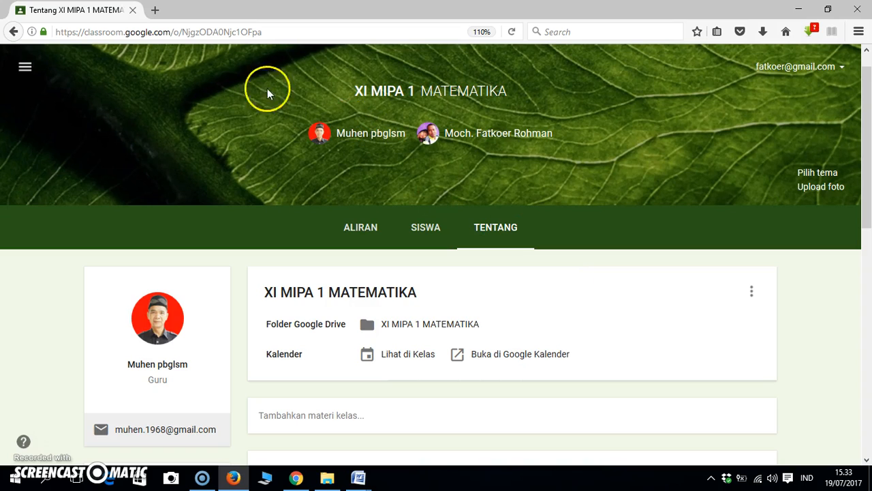
# - Open forms.google.com in a new browser tab
pyautogui.click(155, 12)
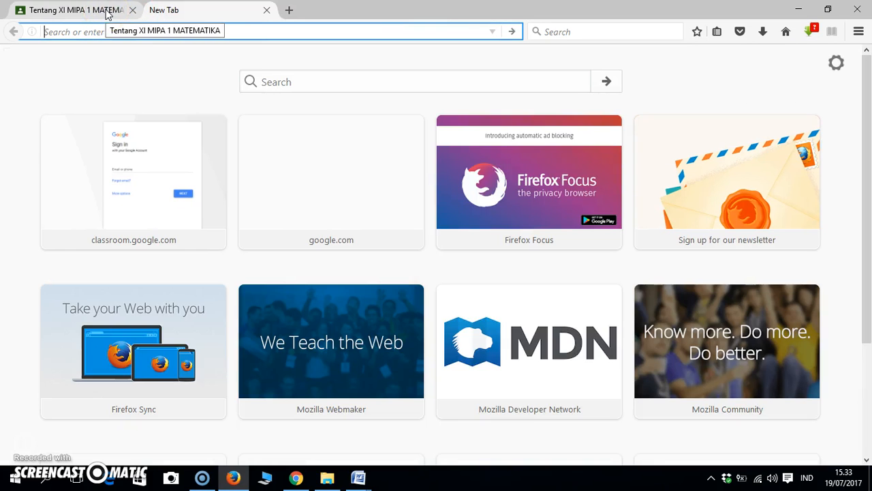
pyautogui.click(182, 28)
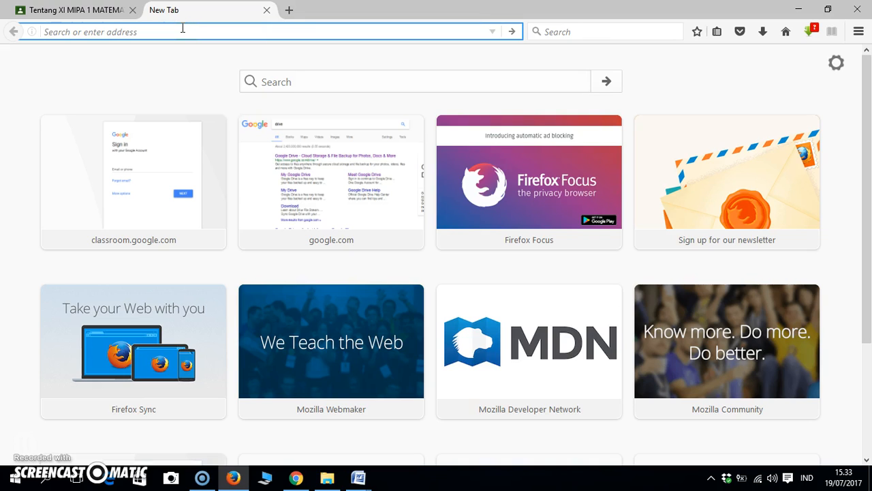
pyautogui.write('for')
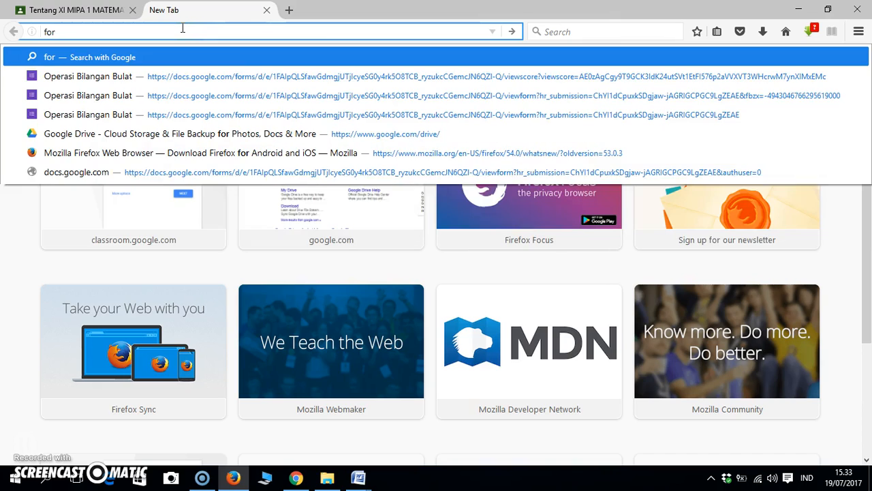
pyautogui.write('ms')
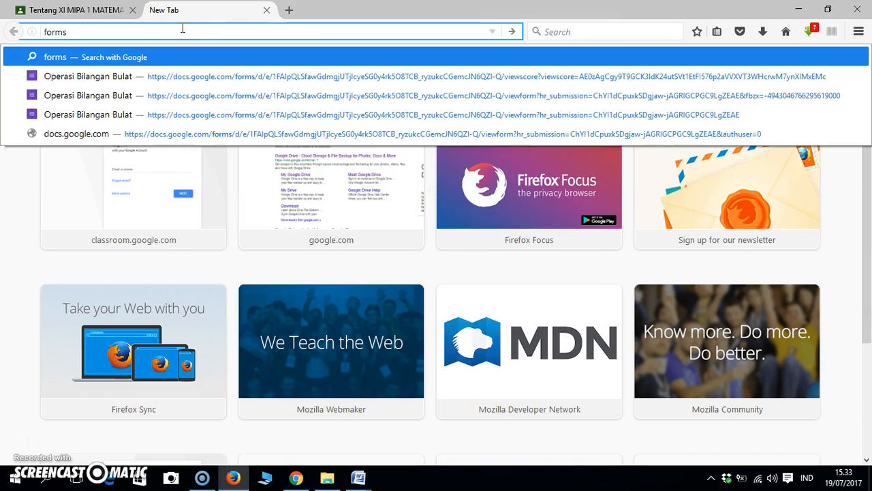
pyautogui.write('.go')
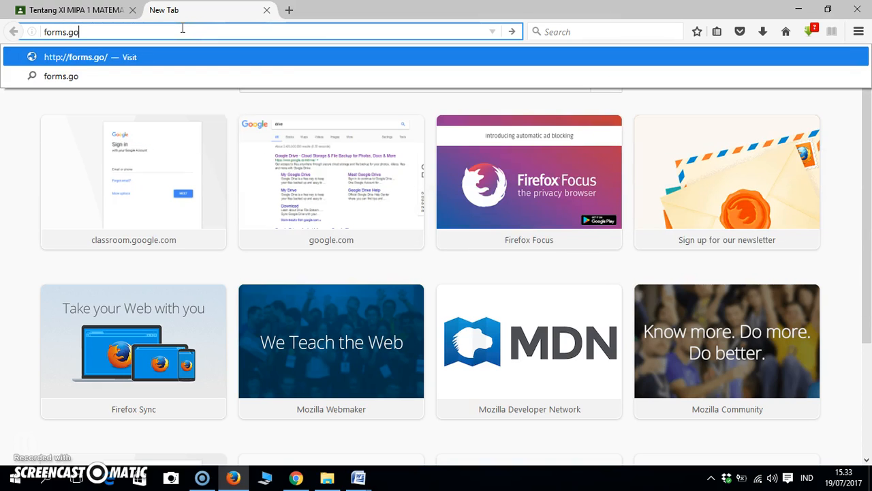
pyautogui.write('ogle')
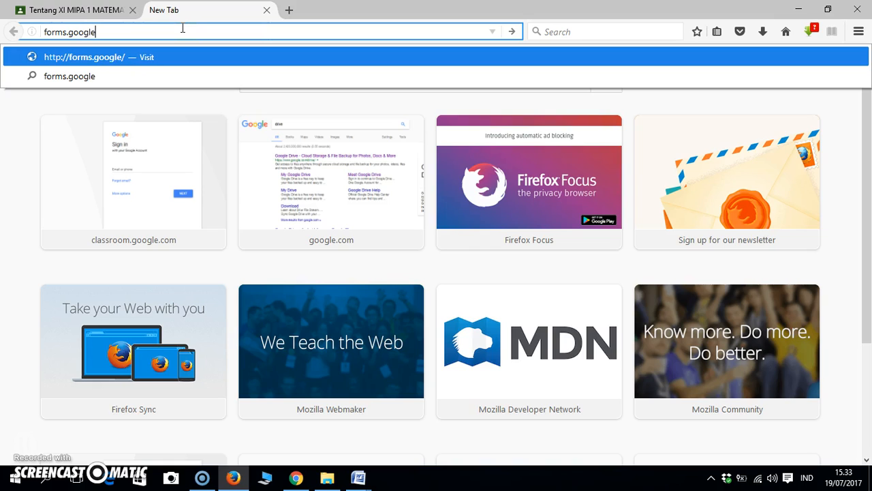
pyautogui.write('.com')
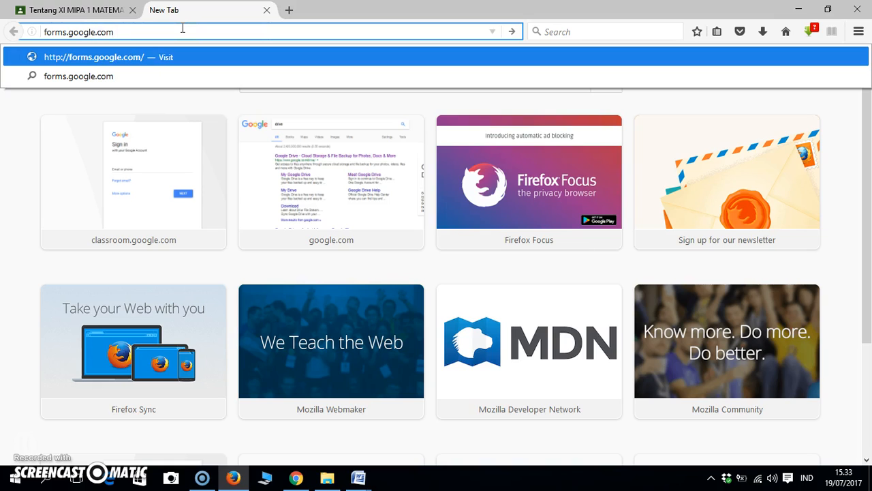
pyautogui.press('Return')
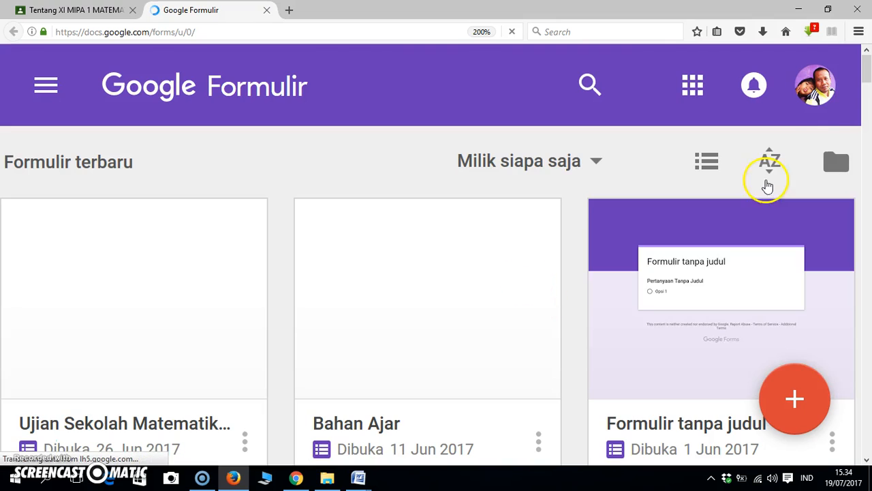
# - Create a new blank form from the forms overview
pyautogui.moveTo(865, 68)
pyautogui.mouseDown()
pyautogui.moveTo(864, 120)
pyautogui.moveTo(866, 60)
pyautogui.mouseUp()
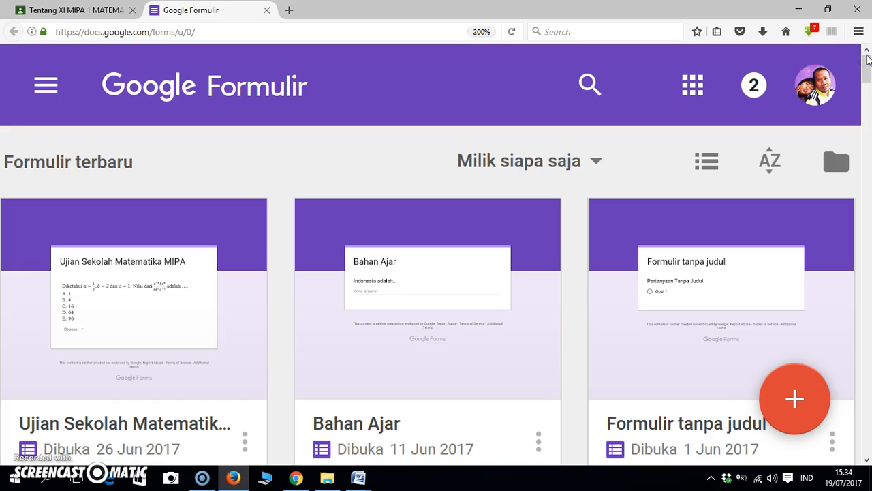
pyautogui.click(791, 399)
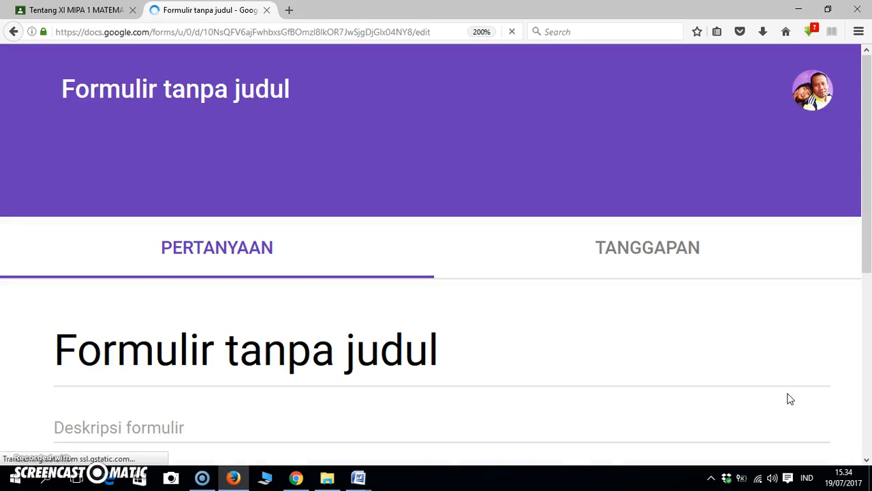
pyautogui.hotkey('ctrl', '-')
pyautogui.hotkey('ctrl', '-')
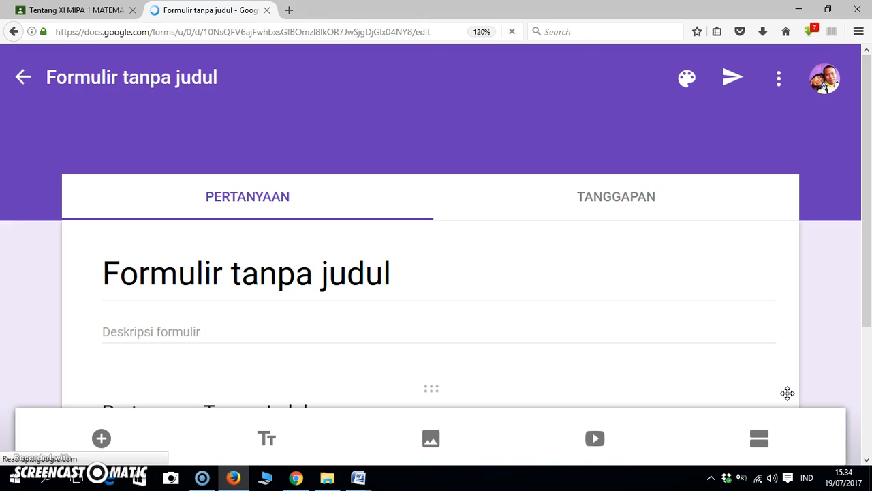
pyautogui.hotkey('ctrl', '-')
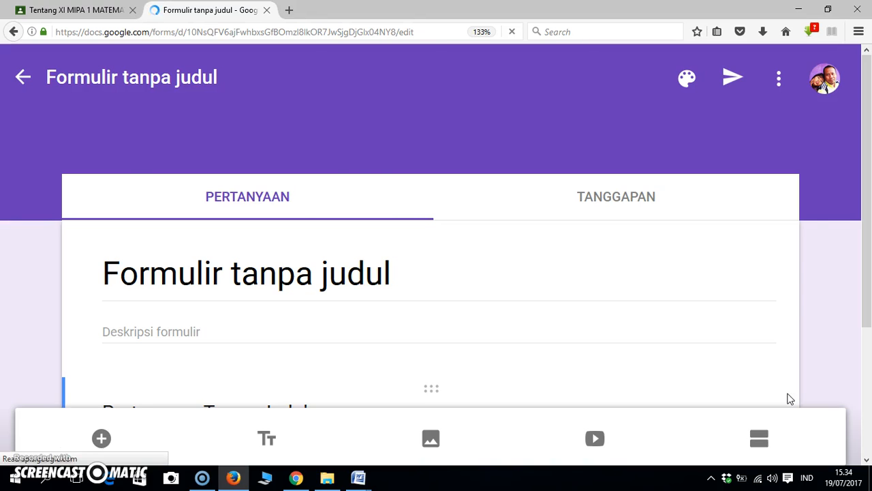
pyautogui.hotkey('ctrl', '-')
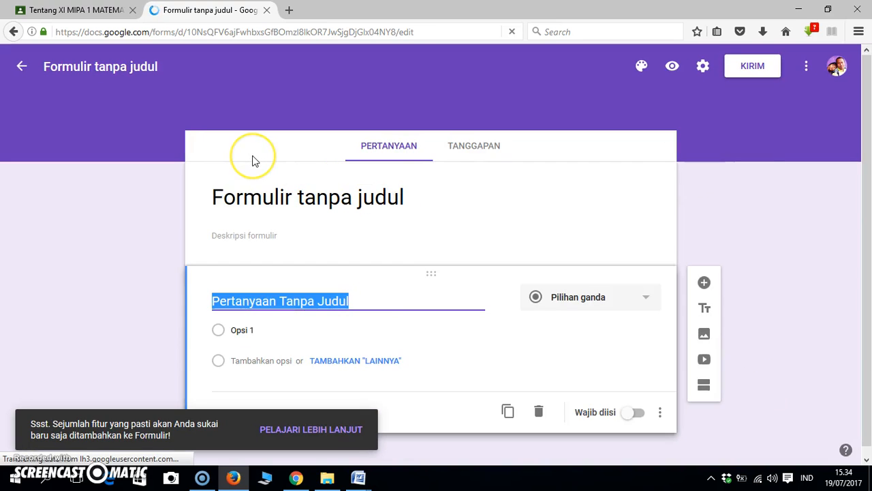
pyautogui.hotkey('ctrl', '+')
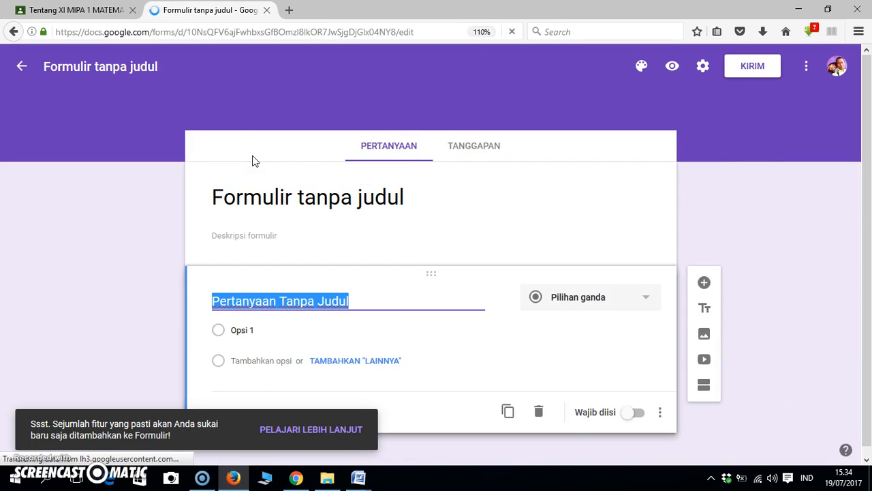
# - Name the form "PENILAIAN HARIAN OPERASI BILANGAN BULAT"
pyautogui.click(88, 74)
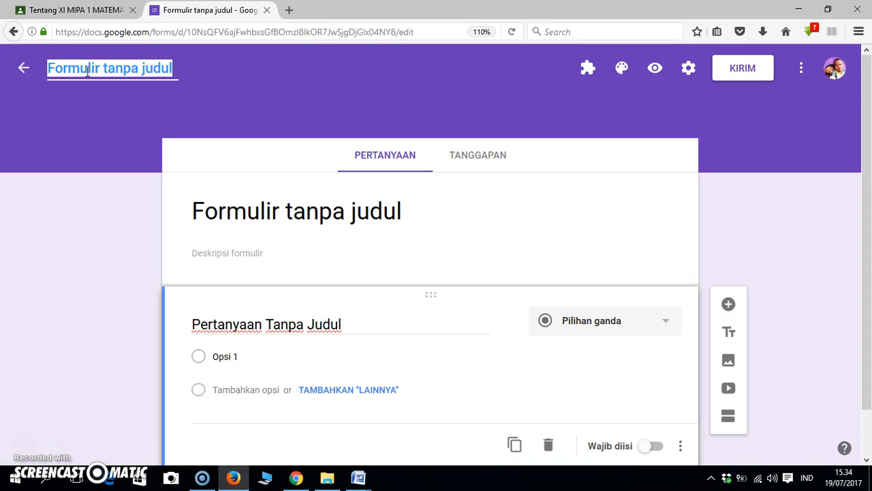
pyautogui.write('PENILAIAN')
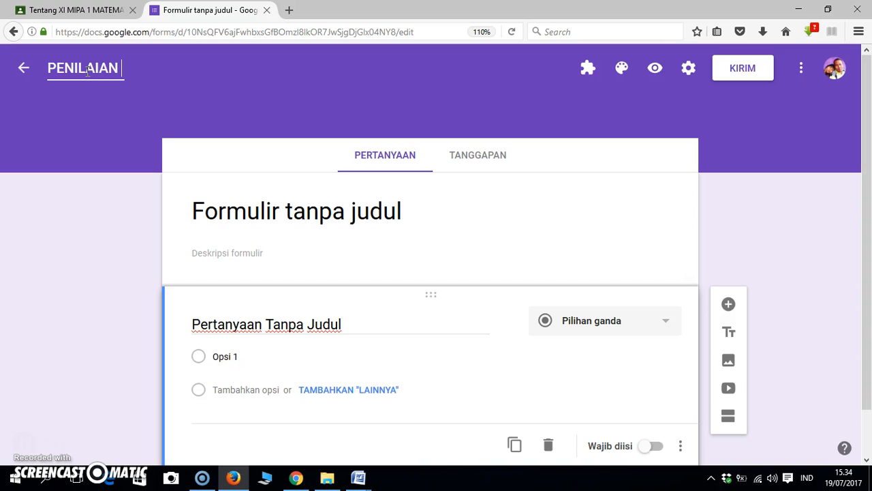
pyautogui.write(' HARIAN')
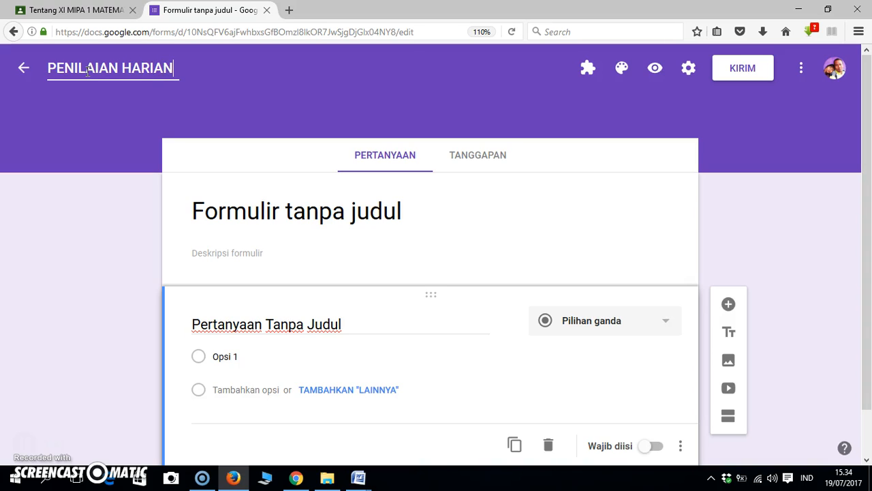
pyautogui.write(' N')
pyautogui.press('BackSpace')
pyautogui.write('BILA')
pyautogui.press('BackSpace')
pyautogui.press('BackSpace')
pyautogui.press('BackSpace')
pyautogui.write('OPERASI BILANGAN')
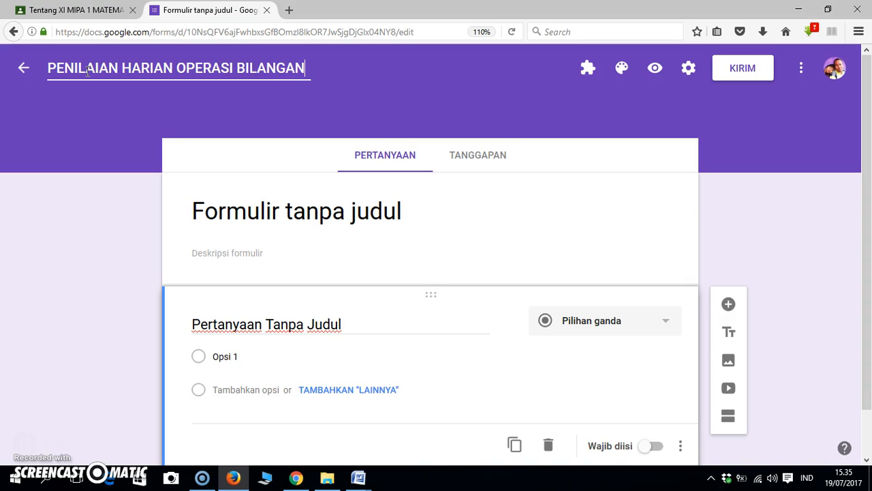
pyautogui.write(' BULAT')
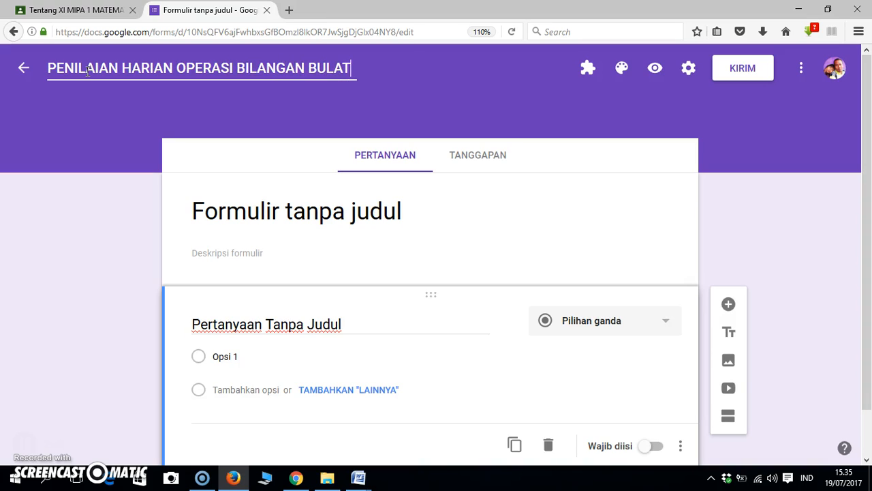
pyautogui.click(204, 253)
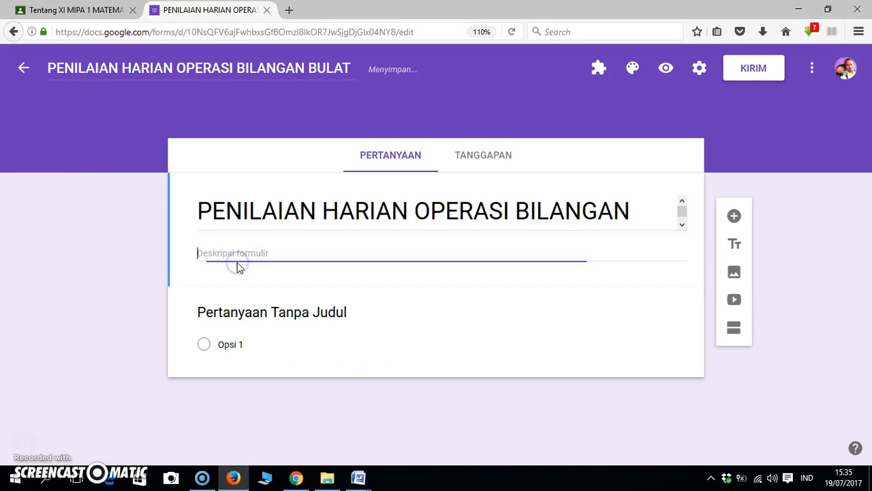
pyautogui.moveTo(199, 209); pyautogui.dragTo(631, 212)
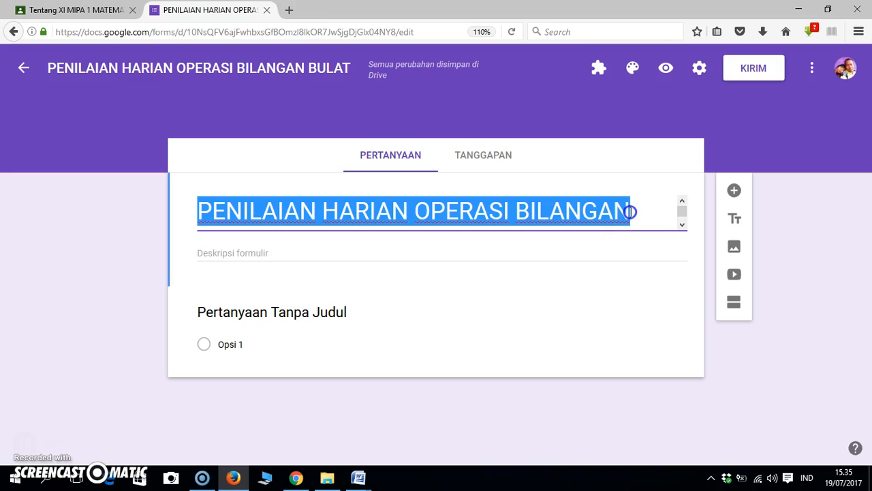
pyautogui.click(756, 372)
pyautogui.hotkey('ctrl', '+')
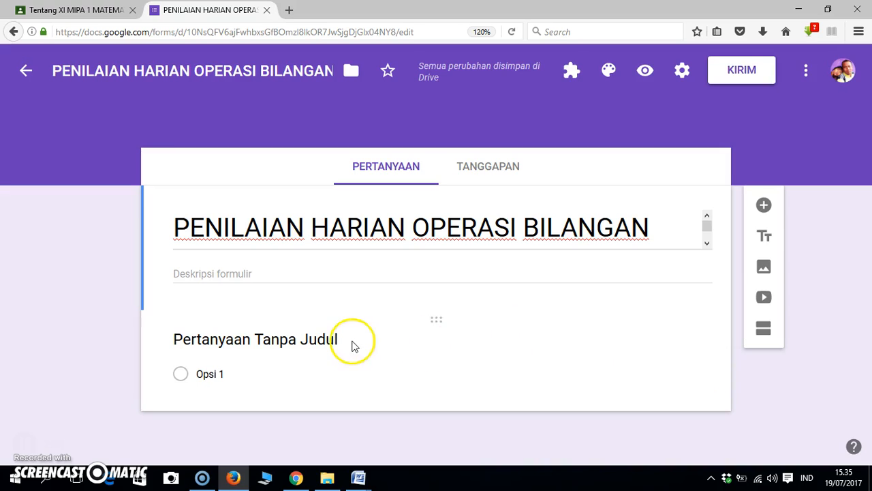
pyautogui.click(244, 276)
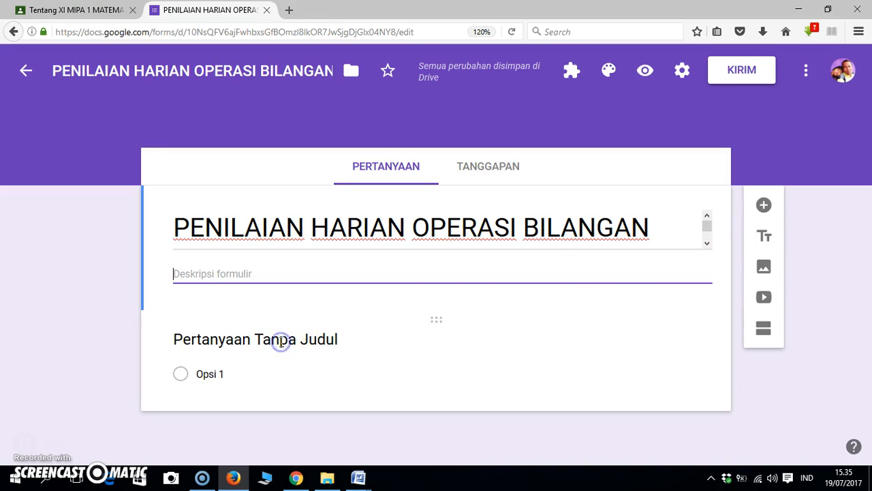
# - Change the first question's answer type to Jawaban singkat
pyautogui.click(278, 342)
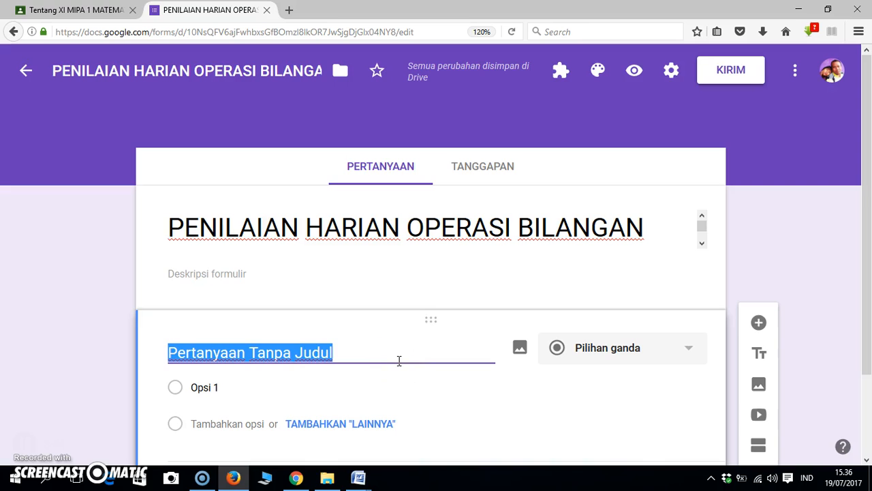
pyautogui.click(686, 349)
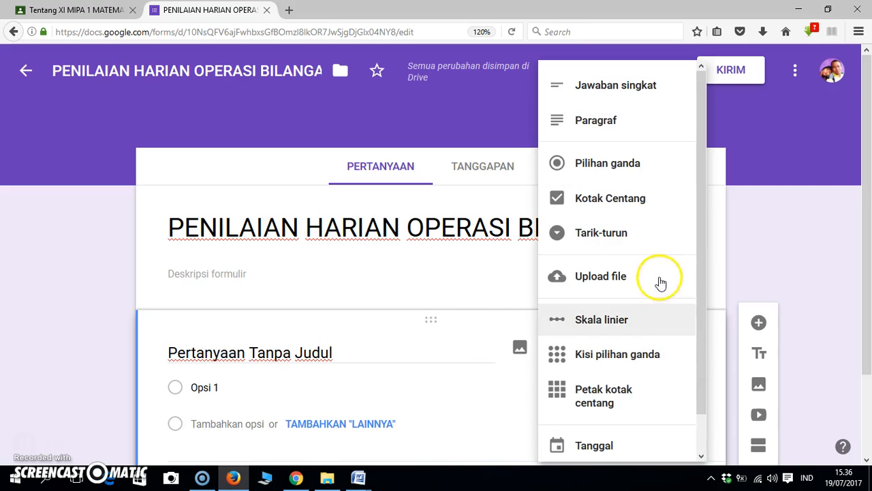
pyautogui.click(603, 86)
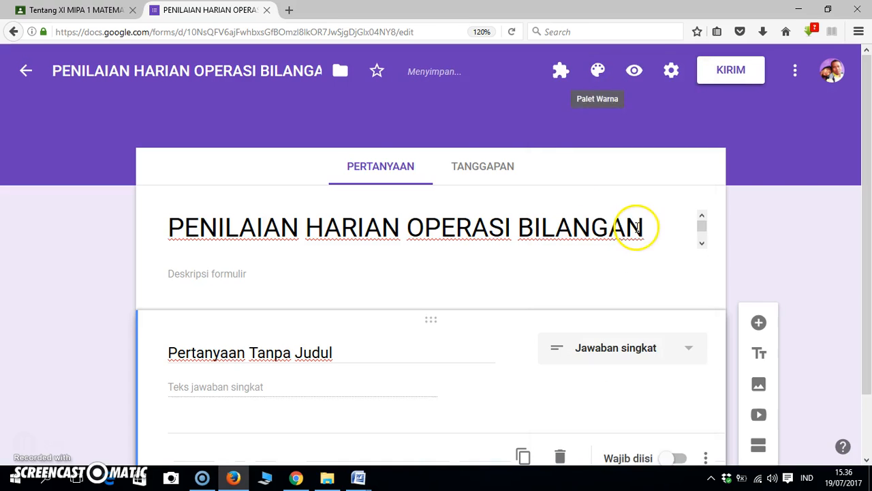
# - Replace the first question's placeholder title with "Nama" and make the question required
pyautogui.moveTo(867, 168); pyautogui.dragTo(868, 199)
pyautogui.click(348, 305)
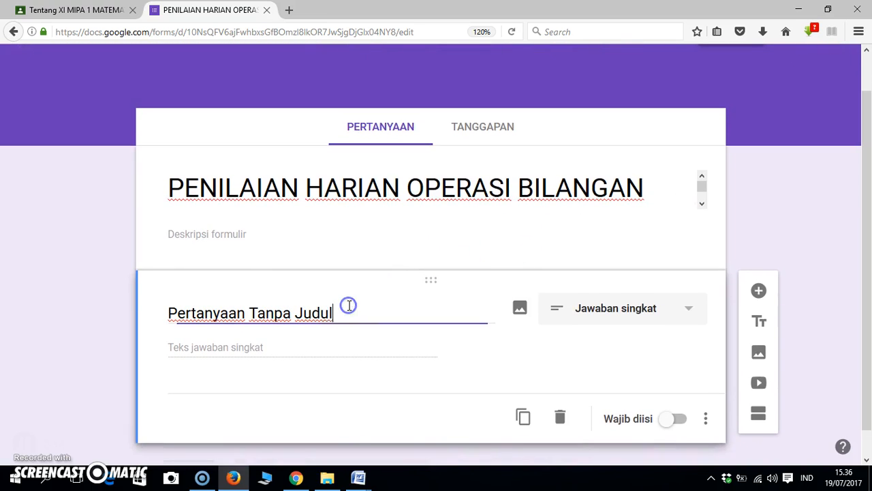
pyautogui.moveTo(348, 305); pyautogui.dragTo(142, 305)
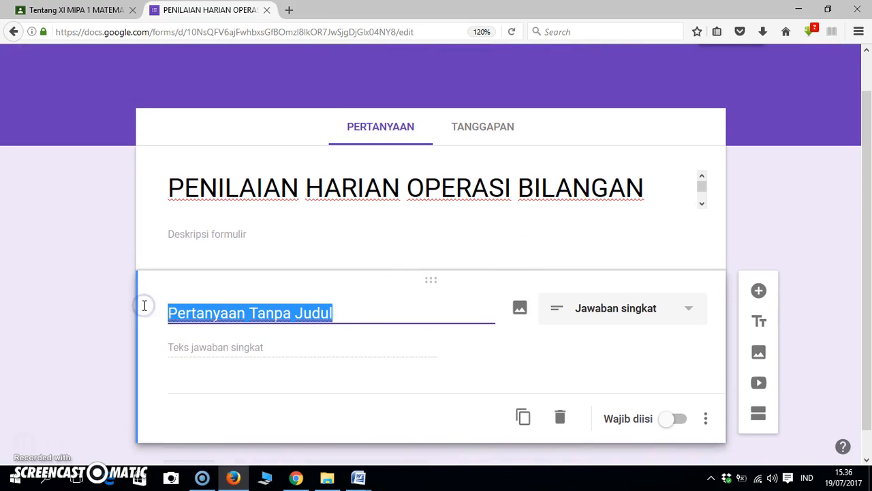
pyautogui.write('Nama')
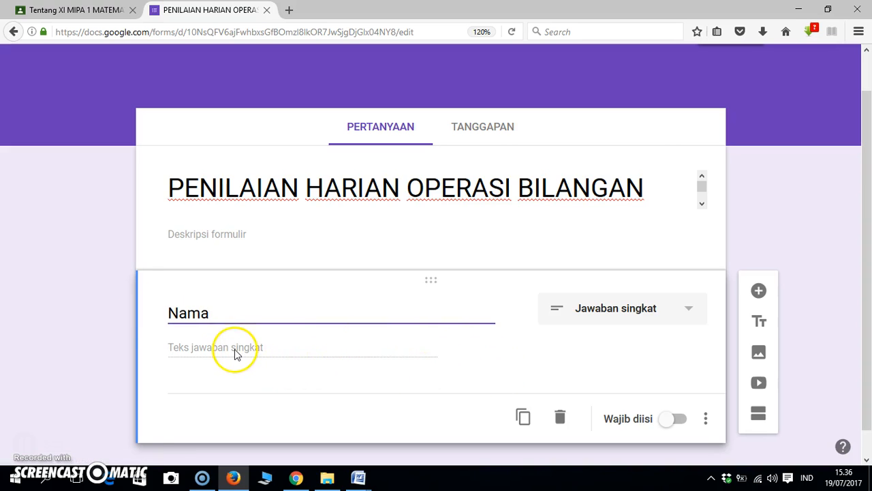
pyautogui.click(668, 424)
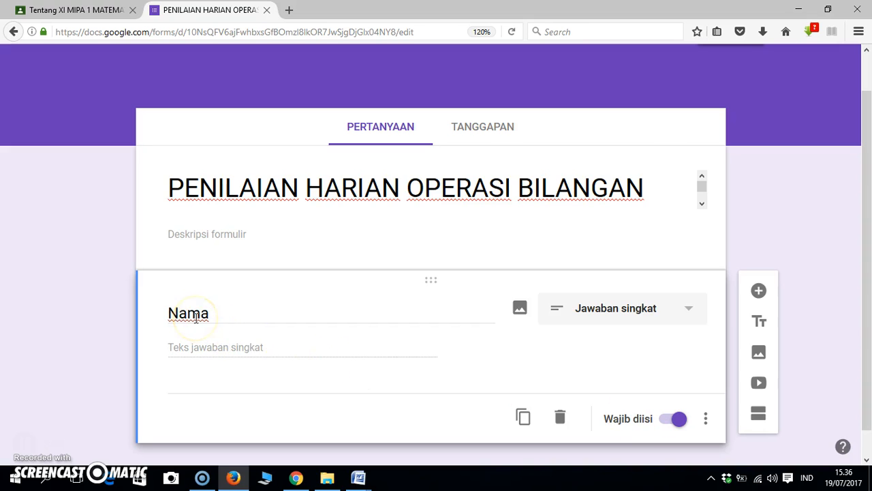
# - Add a description to the Nama question reading "Isilah nama Anda dengan lengkap"
pyautogui.click(706, 417)
pyautogui.click(753, 403)
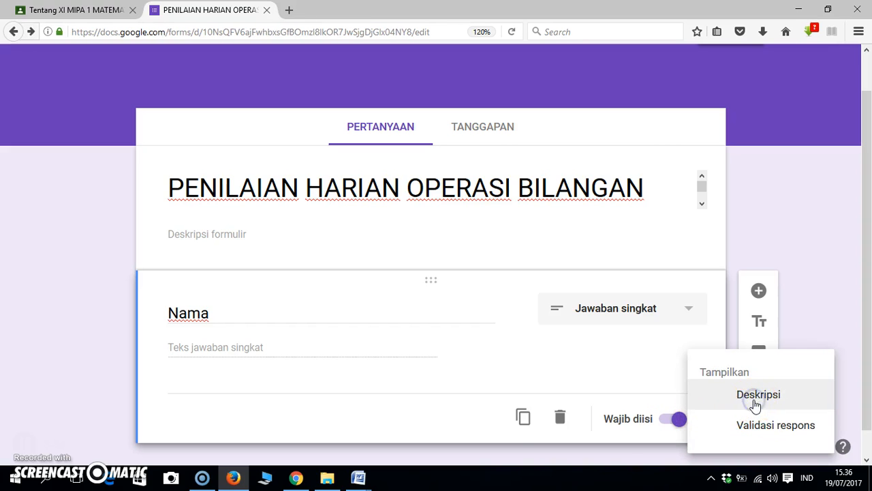
pyautogui.write('Isilah nama Anda dengan lengkap')
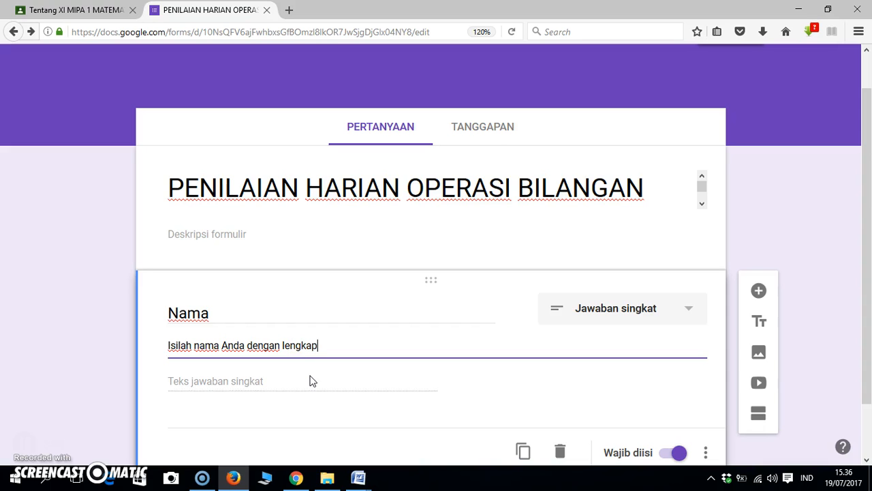
# - Add a new question below the Nama question
pyautogui.moveTo(865, 202); pyautogui.dragTo(869, 240)
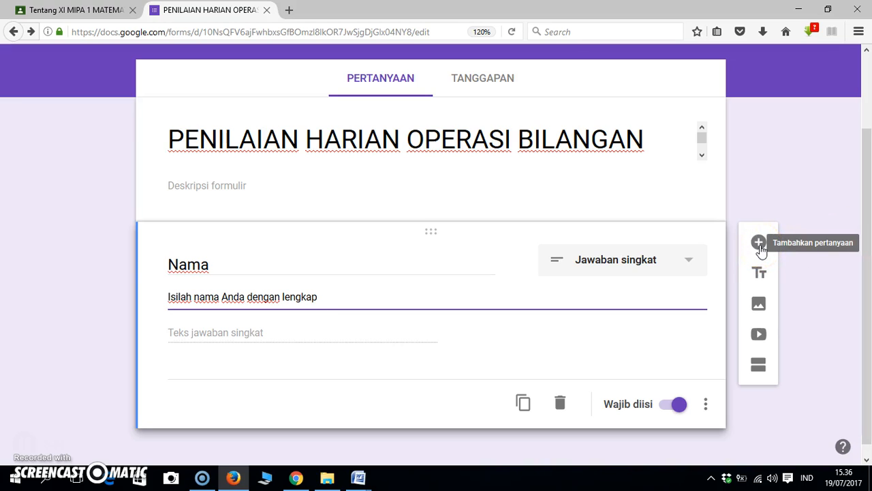
pyautogui.click(759, 243)
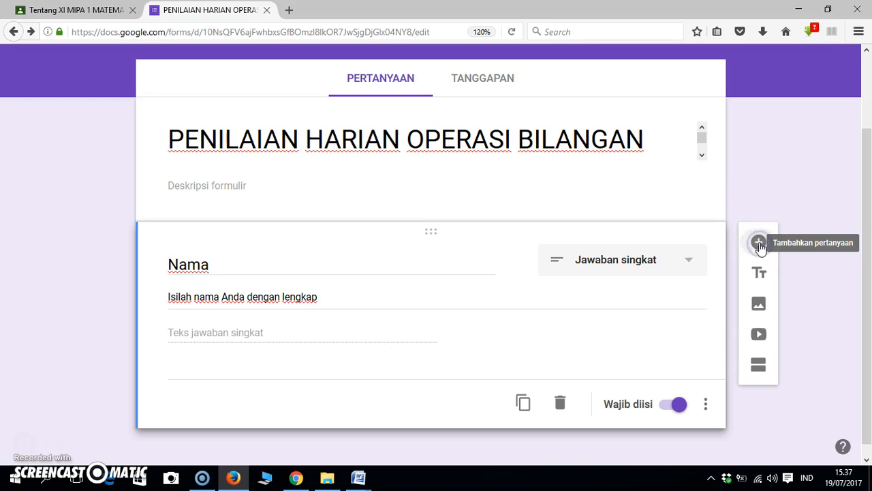
pyautogui.moveTo(869, 233); pyautogui.dragTo(869, 295)
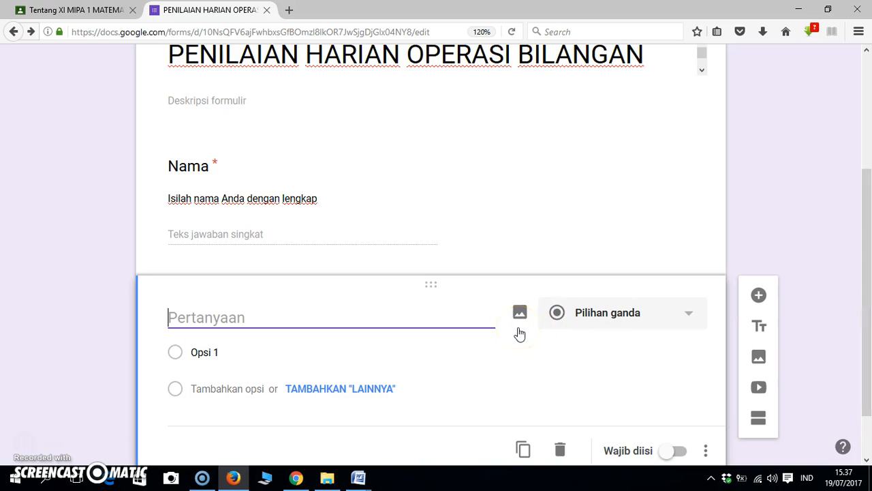
# - Change the new question's answer type to Tarik-turun and title it "Kelas"
pyautogui.click(689, 319)
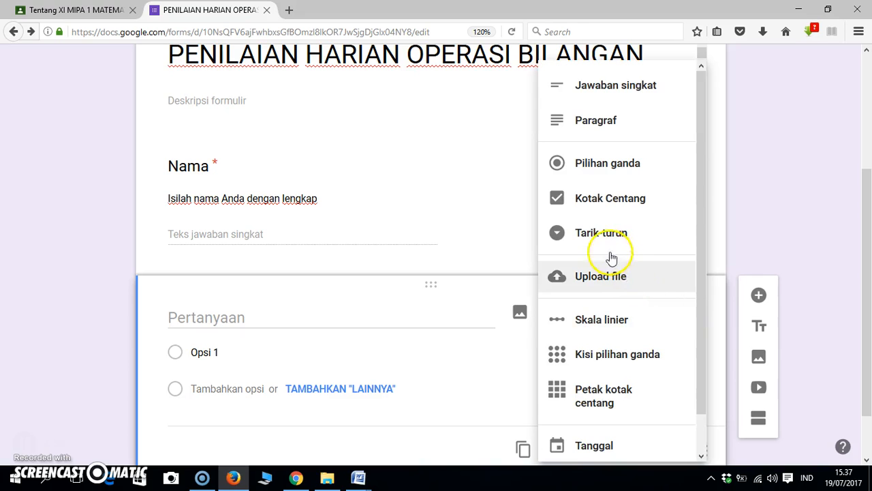
pyautogui.click(598, 233)
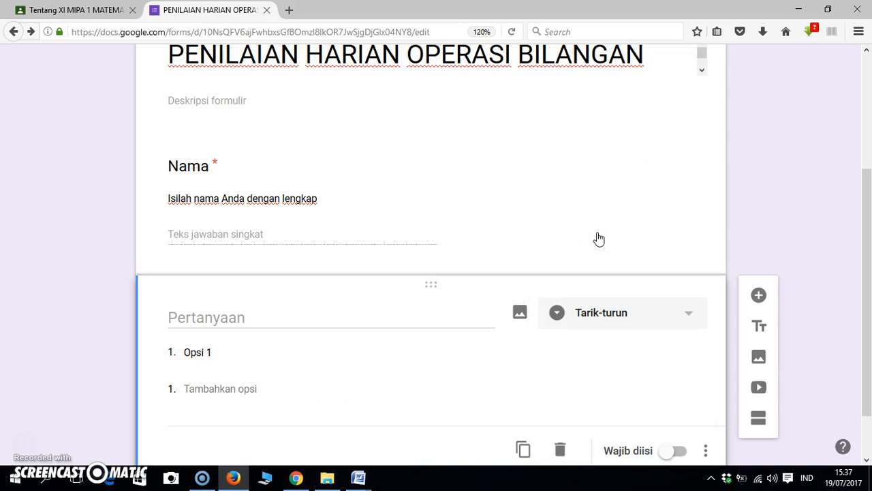
pyautogui.click(261, 319)
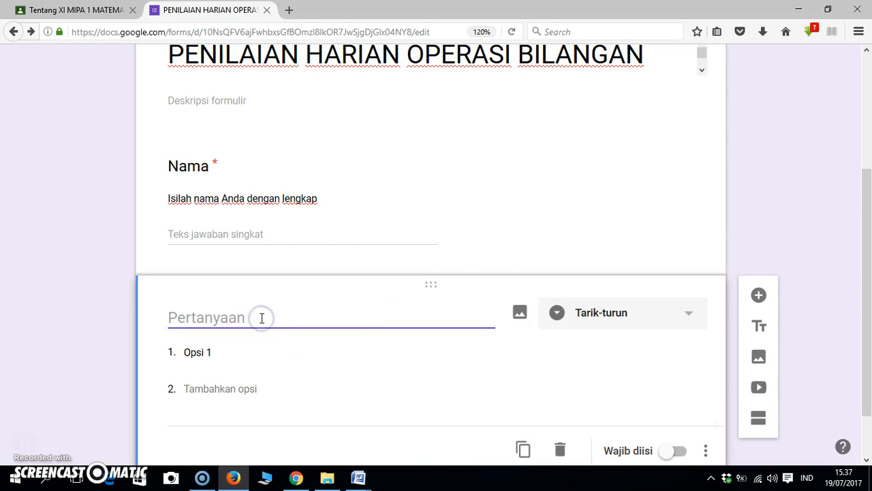
pyautogui.write('Kelas')
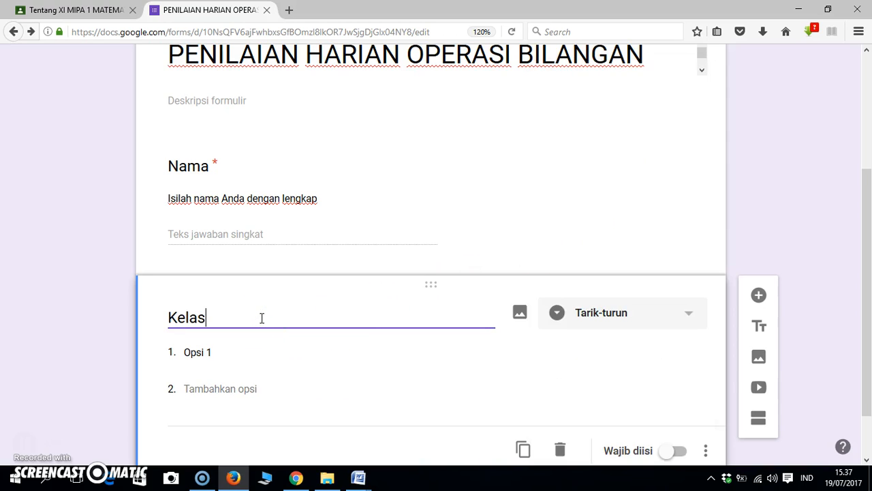
# - Fill in the Kelas question's answer options as XII IPS 1, XII IPS 2 and XII IPS 3
pyautogui.click(234, 352)
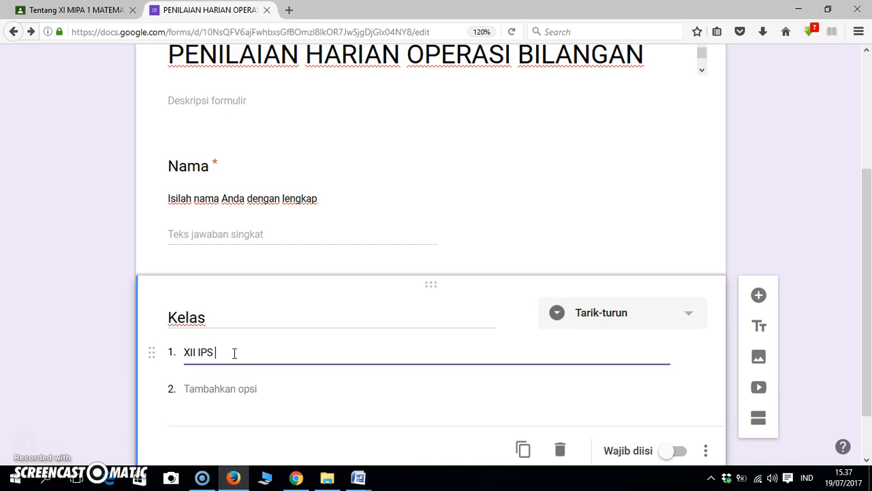
pyautogui.click(224, 390)
pyautogui.write('XII IPS 2')
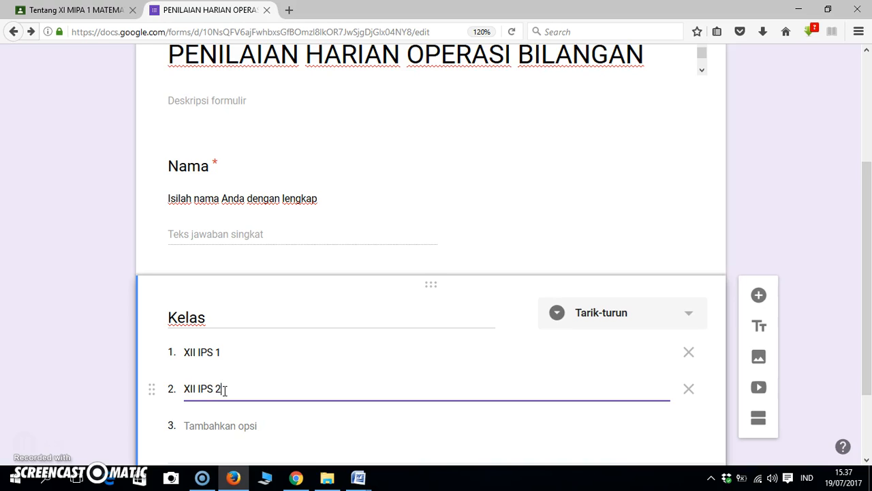
pyautogui.click(217, 425)
pyautogui.write('X')
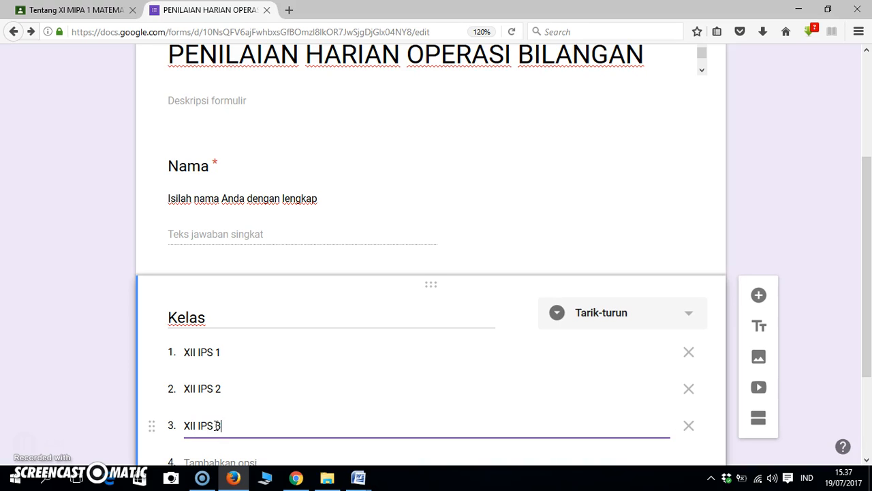
pyautogui.write('II IPS 3')
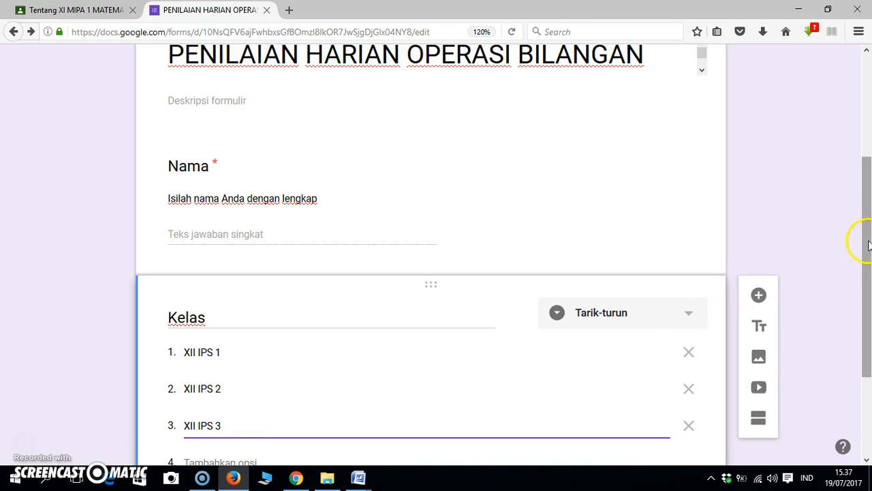
# - Make the Kelas question required
pyautogui.scroll(-1, 867, 283)
pyautogui.scroll(-2, 868, 283)
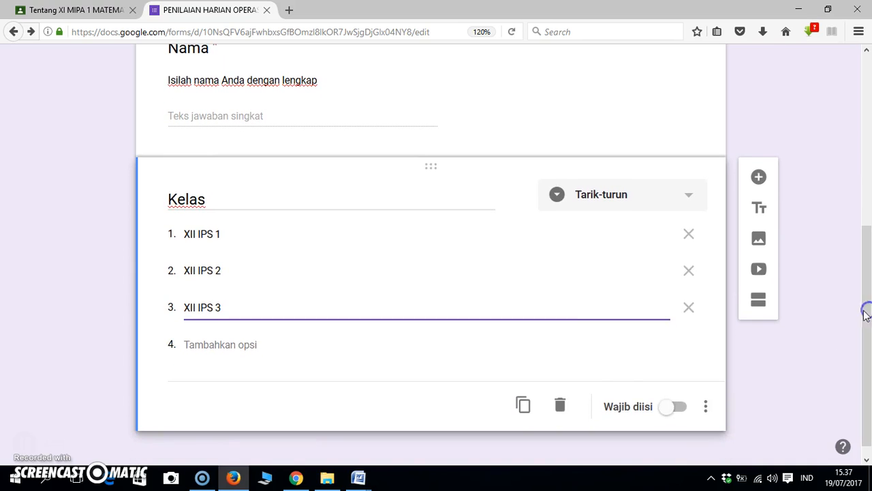
pyautogui.click(680, 409)
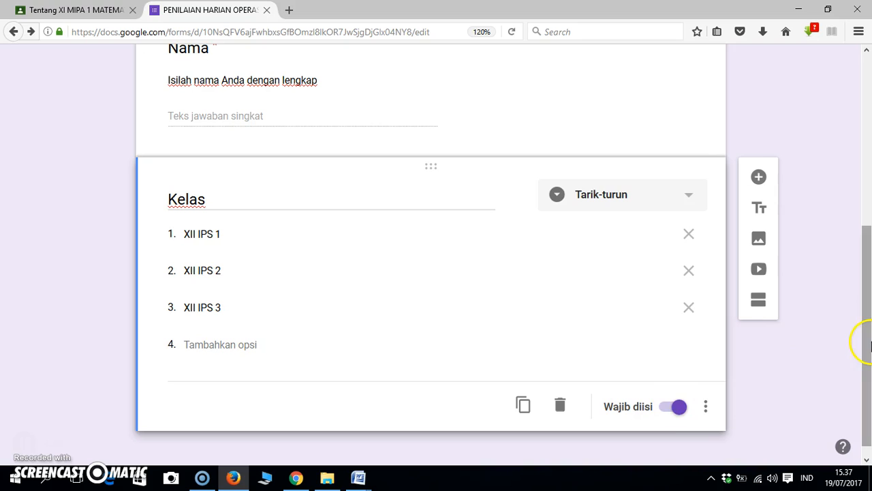
# - Add a new section after the Kelas question and replace its placeholder title with "SOAL"
pyautogui.moveTo(863, 340)
pyautogui.mouseDown()
pyautogui.moveTo(865, 179)
pyautogui.moveTo(866, 340)
pyautogui.mouseUp()
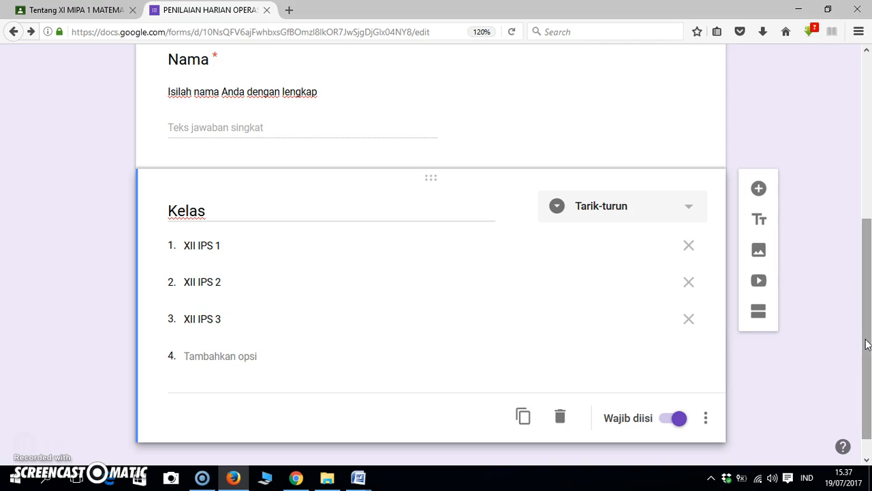
pyautogui.moveTo(867, 345); pyautogui.dragTo(865, 348)
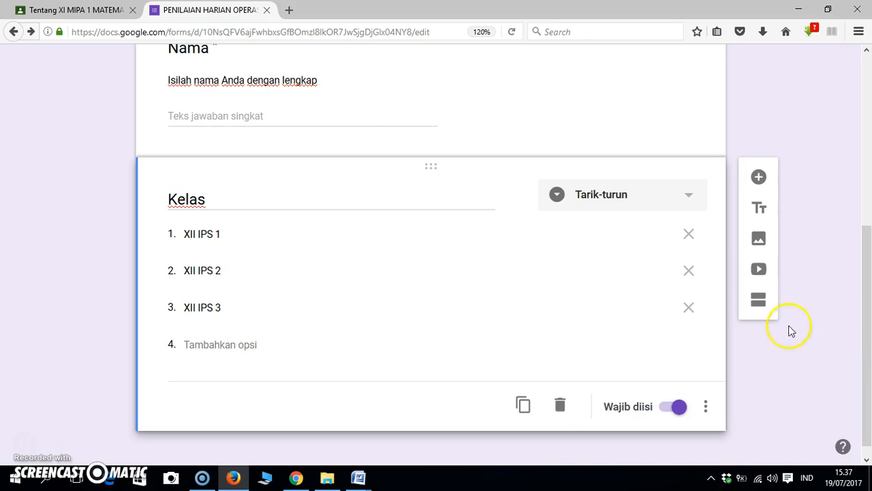
pyautogui.click(757, 301)
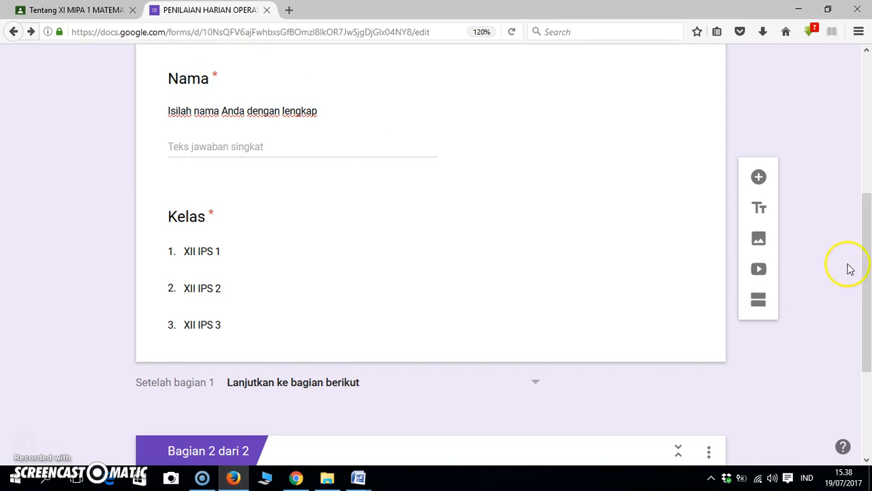
pyautogui.moveTo(867, 295); pyautogui.dragTo(869, 377)
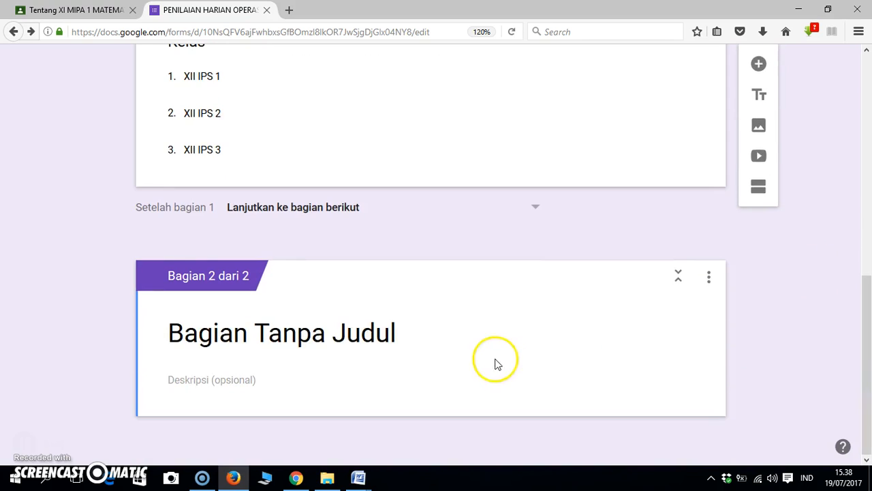
pyautogui.click(415, 335)
pyautogui.moveTo(417, 337); pyautogui.dragTo(158, 322)
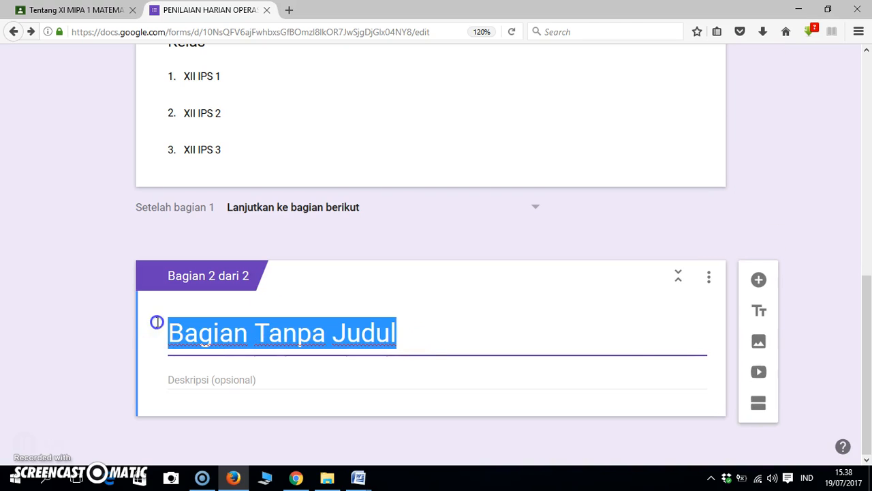
pyautogui.write('SOAL')
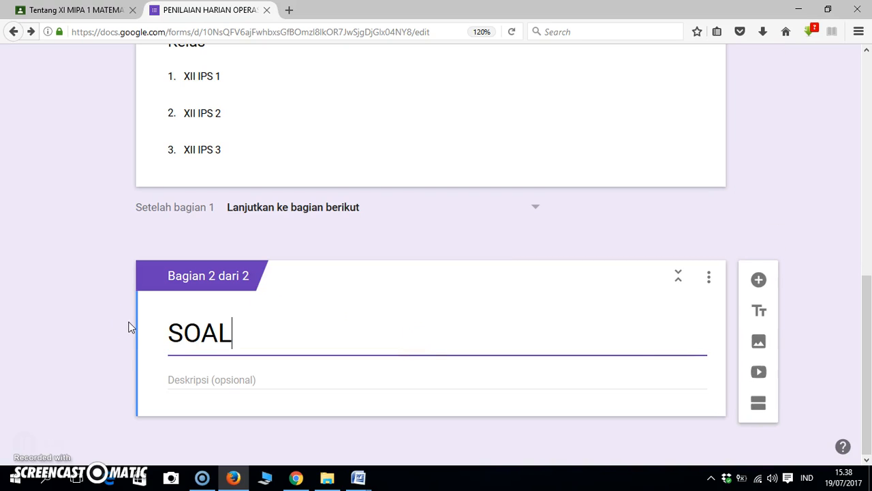
pyautogui.click(807, 287)
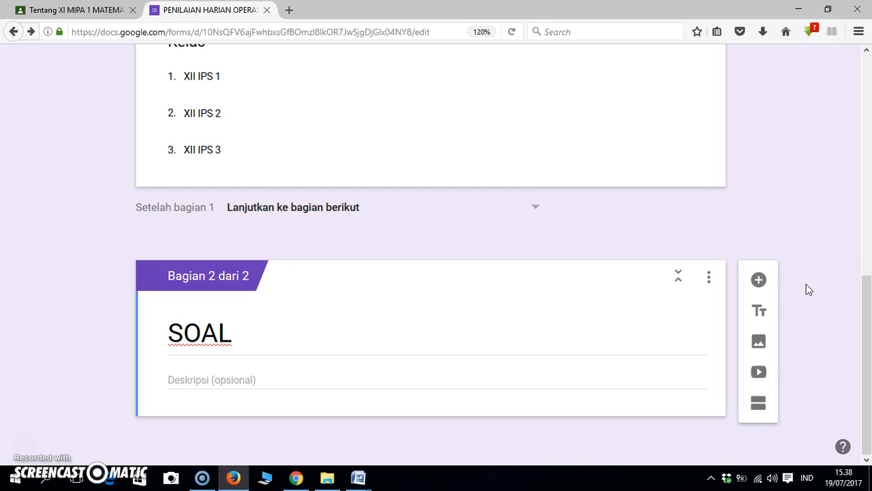
# - Add a multiple-choice question to the SOAL section reading "1 + 3 = ...."
pyautogui.click(759, 280)
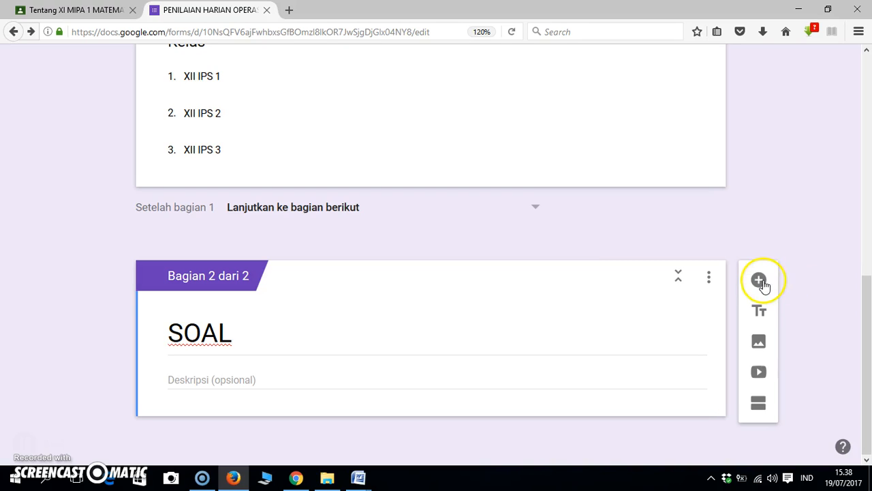
pyautogui.click(759, 280)
pyautogui.moveTo(860, 267); pyautogui.dragTo(867, 341)
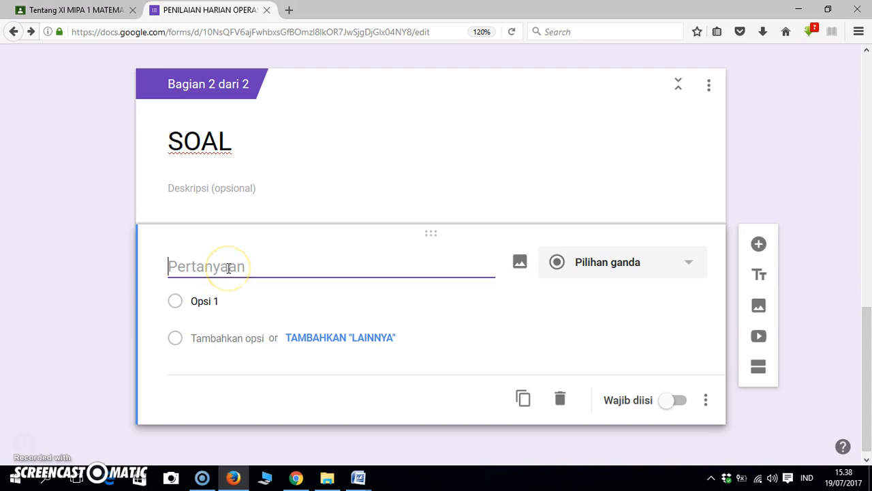
pyautogui.write('1 + 3 = ....')
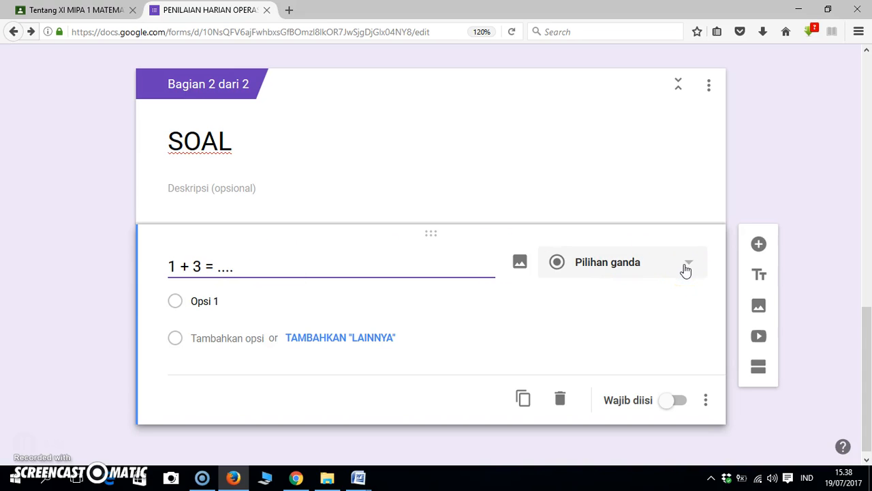
# - Give the "1 + 3 = ...." question five answer options: 1, 2, 3, 4 and 5
pyautogui.click(218, 301)
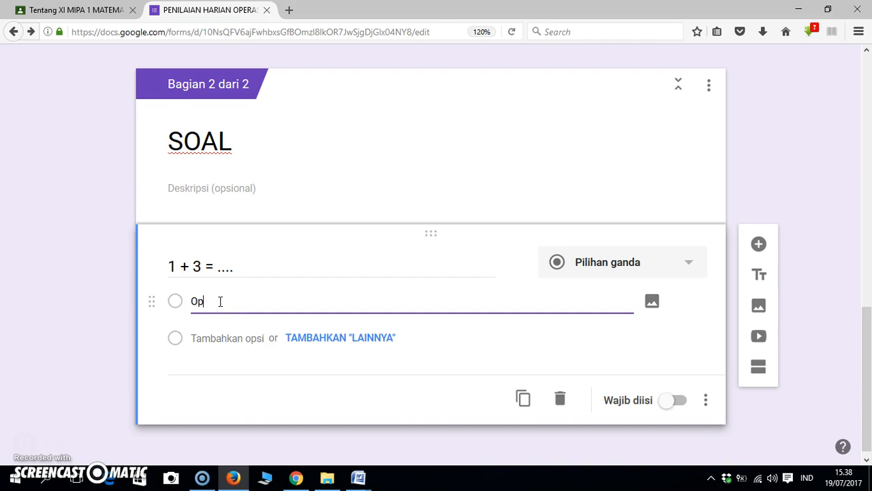
pyautogui.write('1')
pyautogui.click(220, 338)
pyautogui.write('2')
pyautogui.click(214, 375)
pyautogui.write('3')
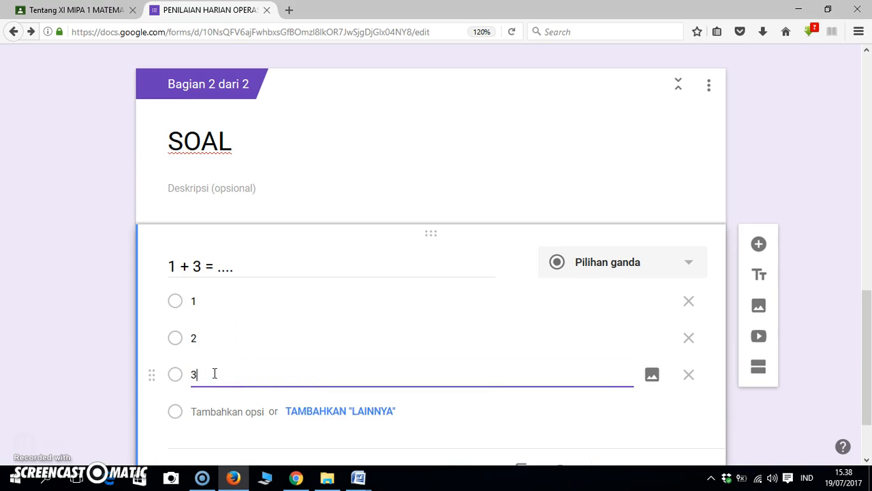
pyautogui.click(216, 411)
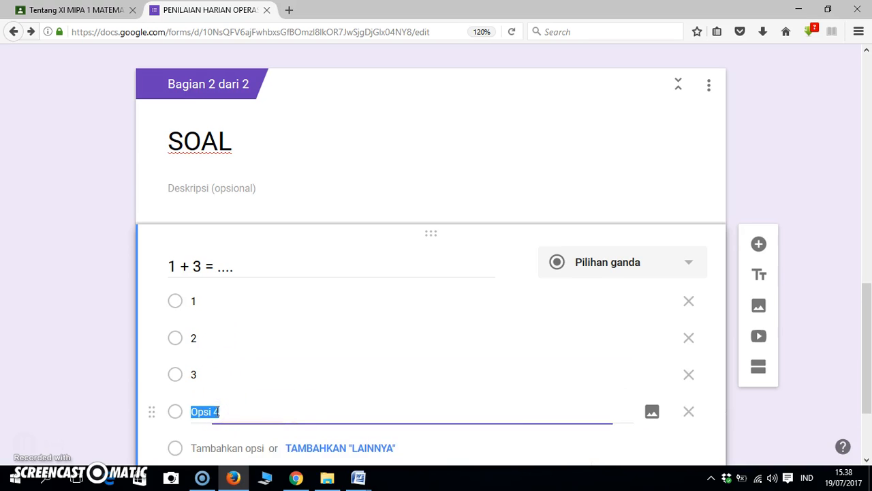
pyautogui.write('4')
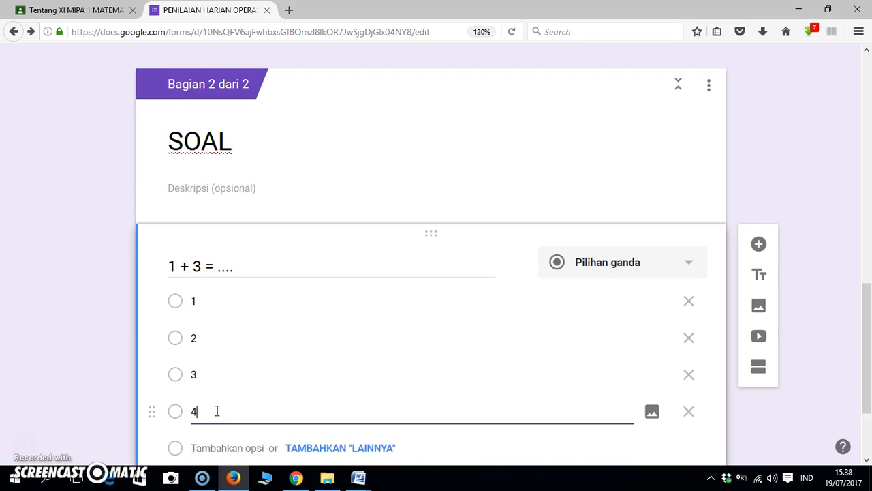
pyautogui.click(223, 446)
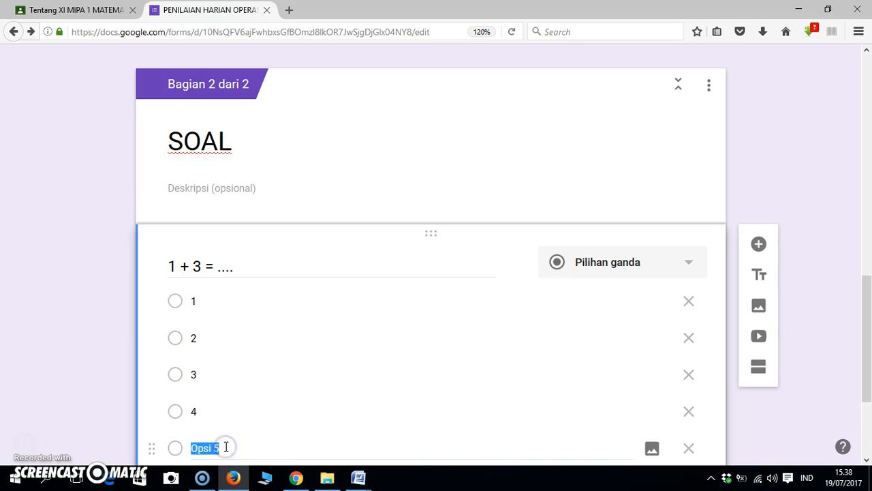
pyautogui.write('5')
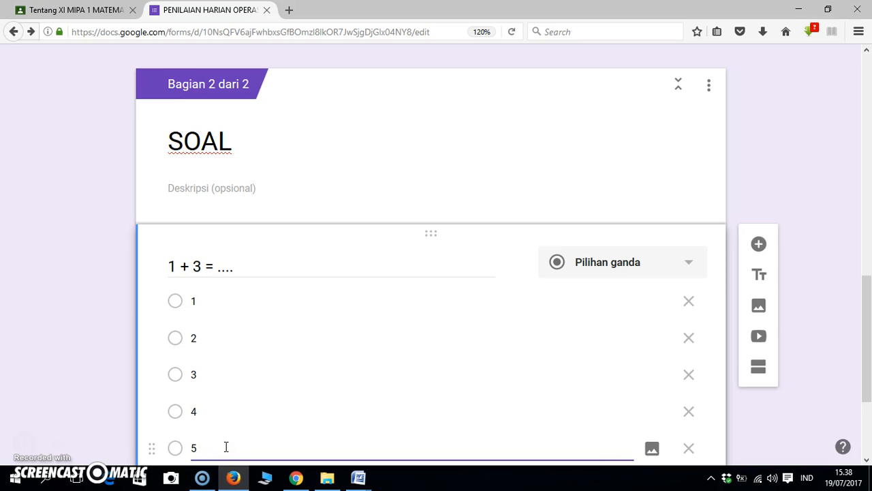
# - Turn on the option Jadikan ini sebagai kuis in the form's quiz settings
pyautogui.moveTo(868, 300); pyautogui.dragTo(867, 336)
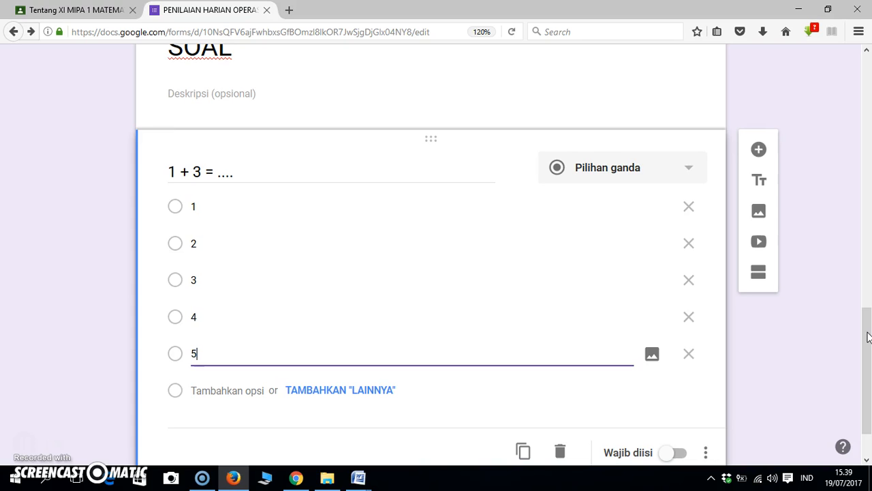
pyautogui.moveTo(867, 336); pyautogui.dragTo(867, 85)
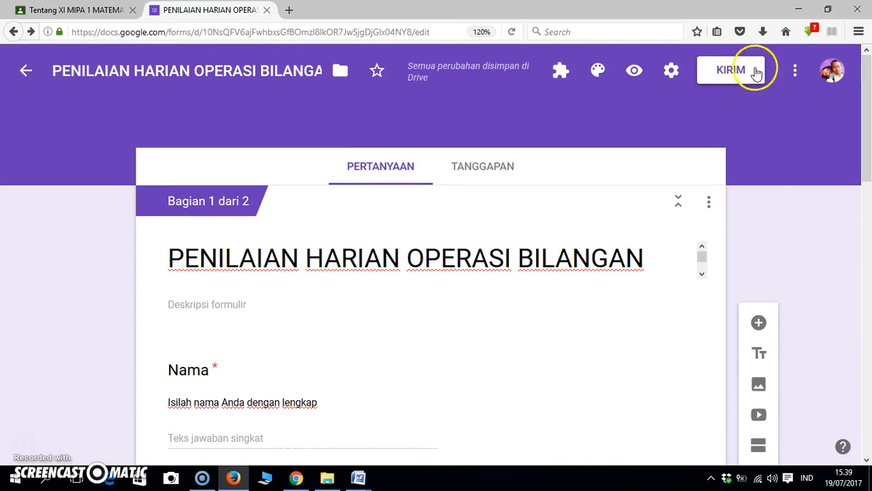
pyautogui.click(669, 71)
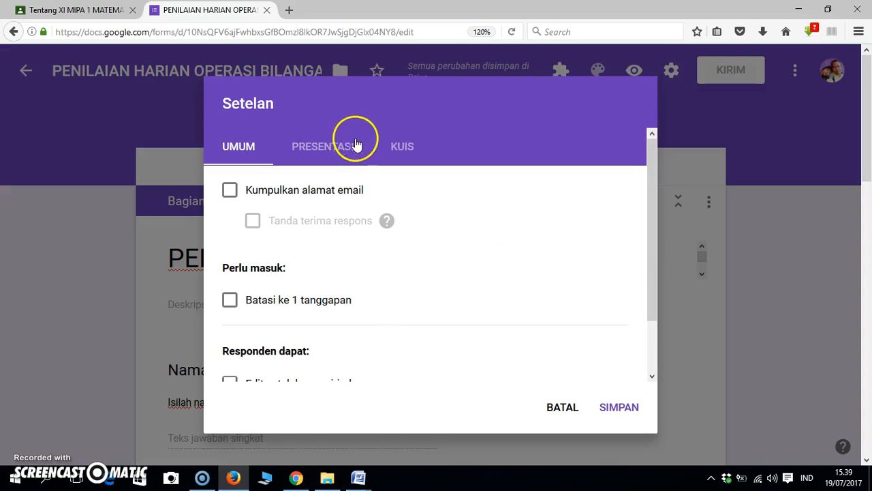
pyautogui.click(408, 147)
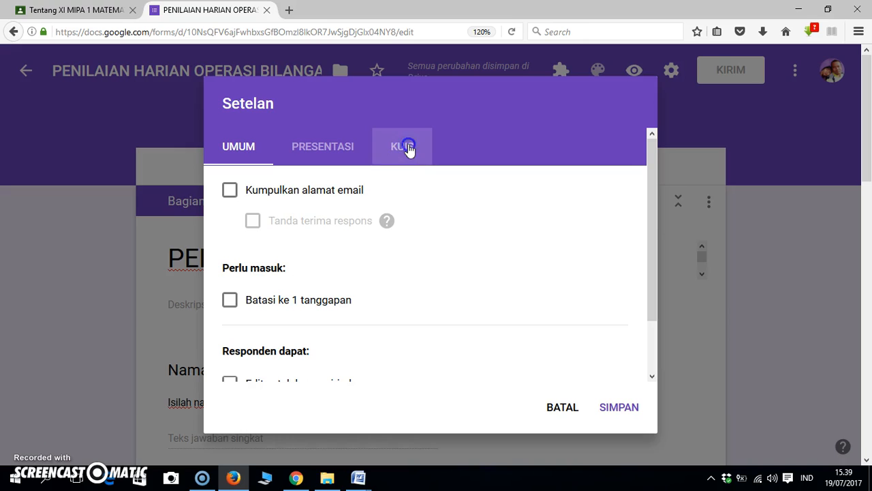
pyautogui.click(327, 148)
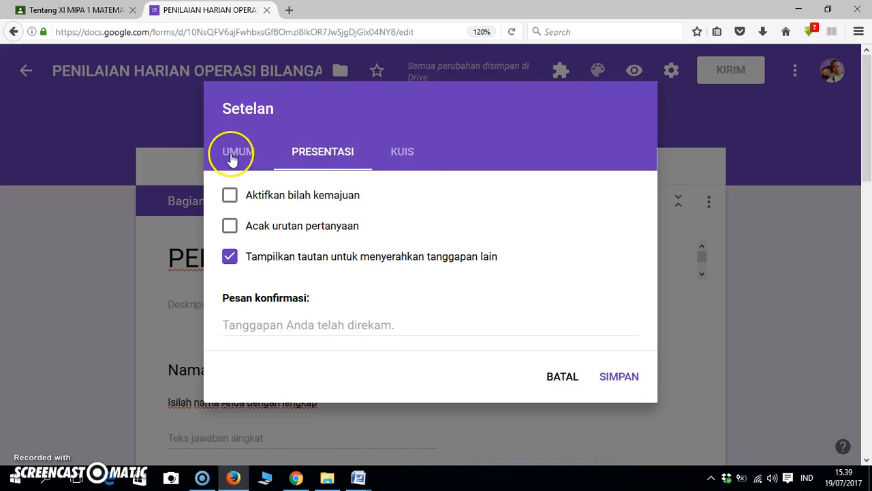
pyautogui.click(233, 157)
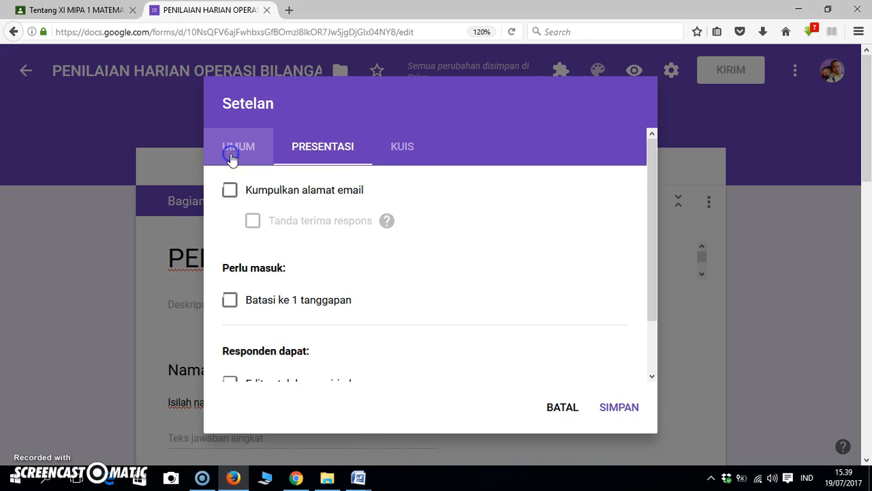
pyautogui.click(407, 149)
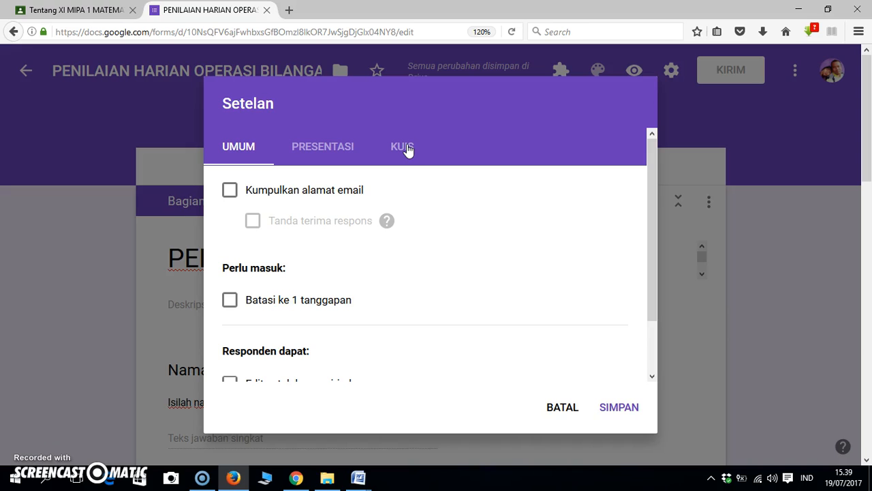
pyautogui.click(407, 148)
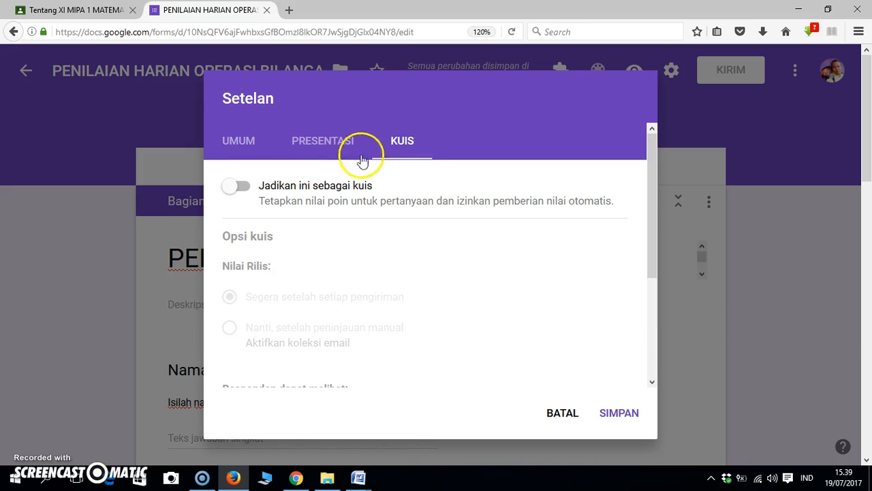
pyautogui.click(233, 188)
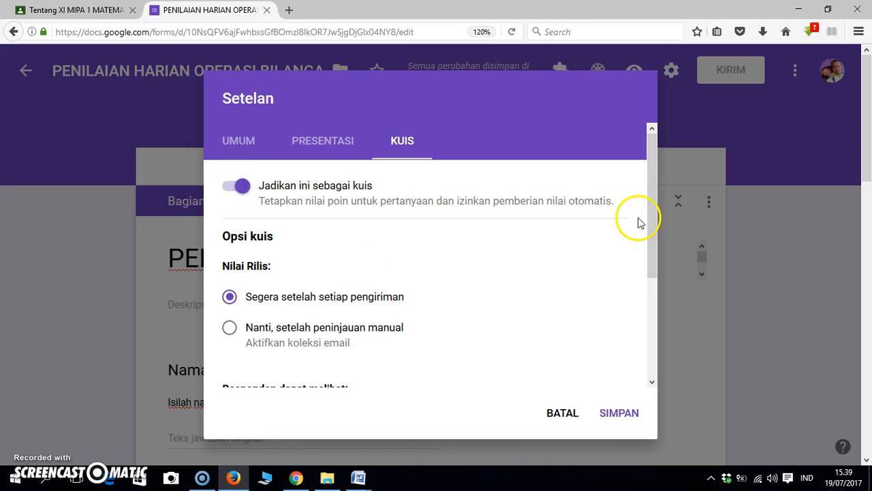
# - Review the quiz options and save the quiz settings with grades released immediately after each submission
pyautogui.moveTo(654, 225); pyautogui.dragTo(650, 245)
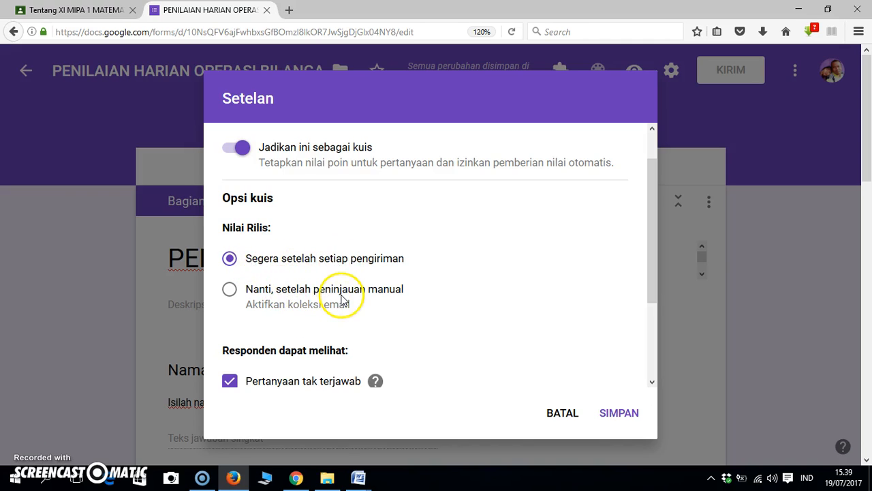
pyautogui.moveTo(652, 230); pyautogui.dragTo(652, 250)
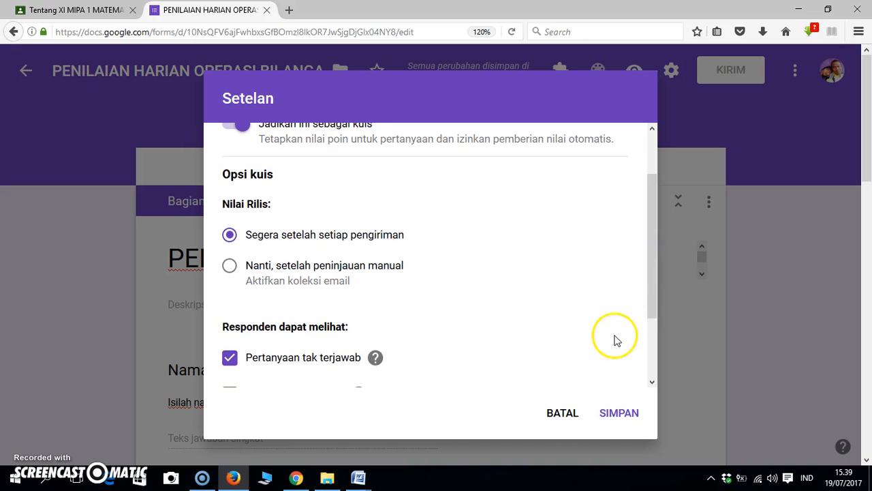
pyautogui.click(610, 412)
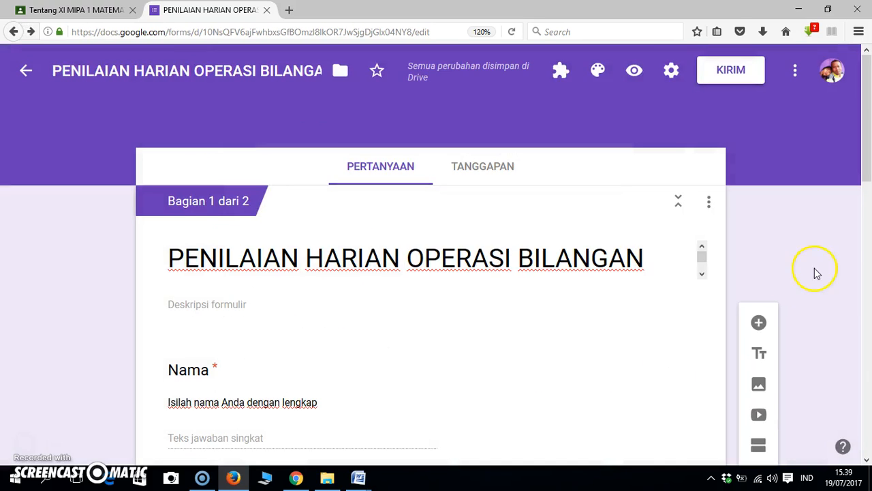
# - Turn on Kumpulkan alamat email and Tanda terima respons in the form's general settings
pyautogui.click(672, 71)
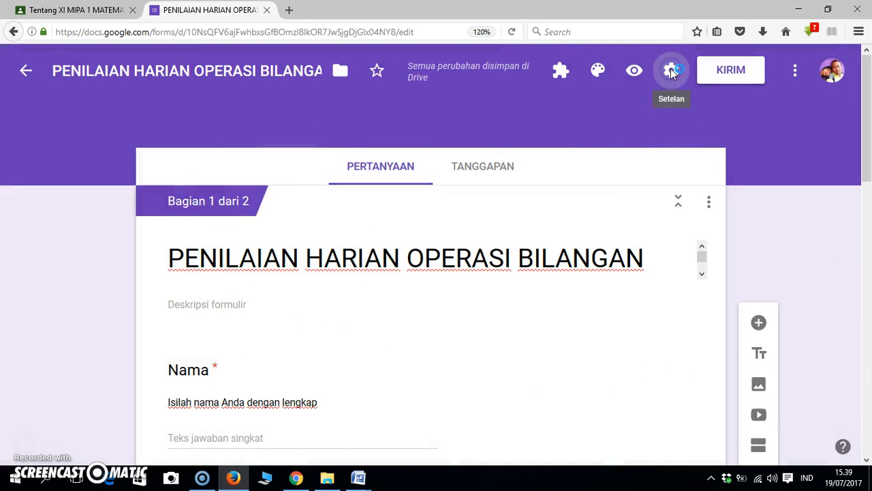
pyautogui.click(238, 154)
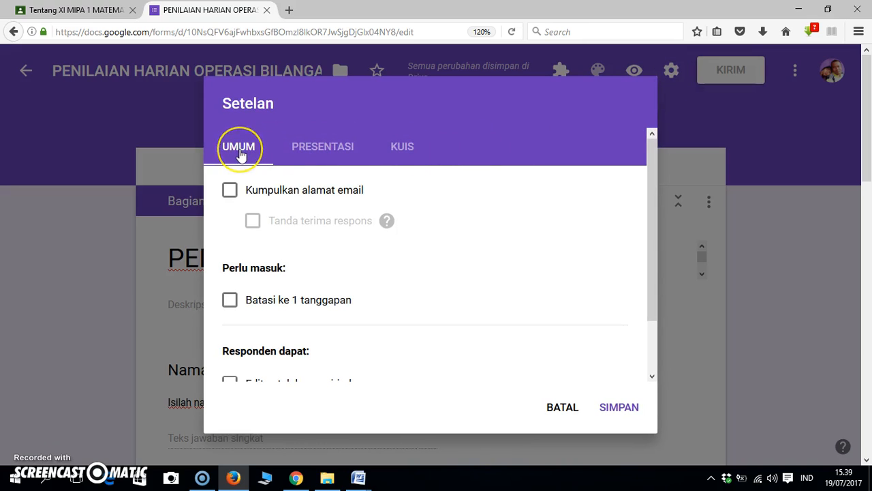
pyautogui.click(229, 191)
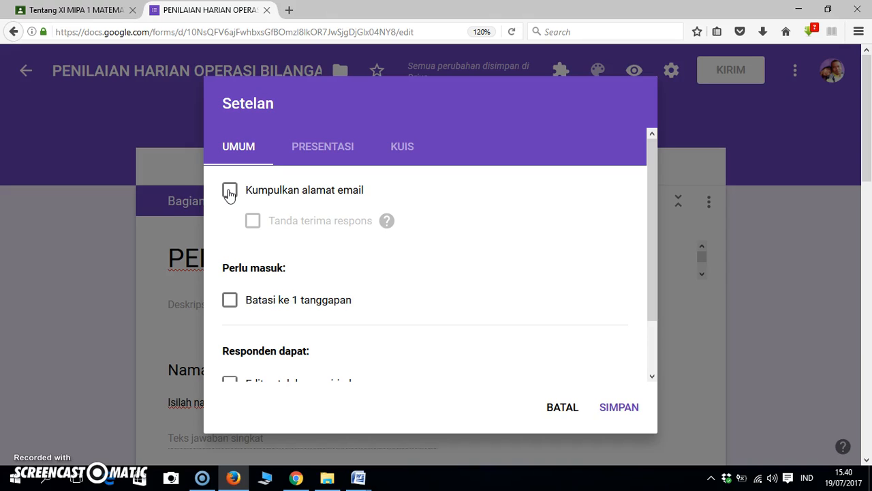
pyautogui.click(229, 191)
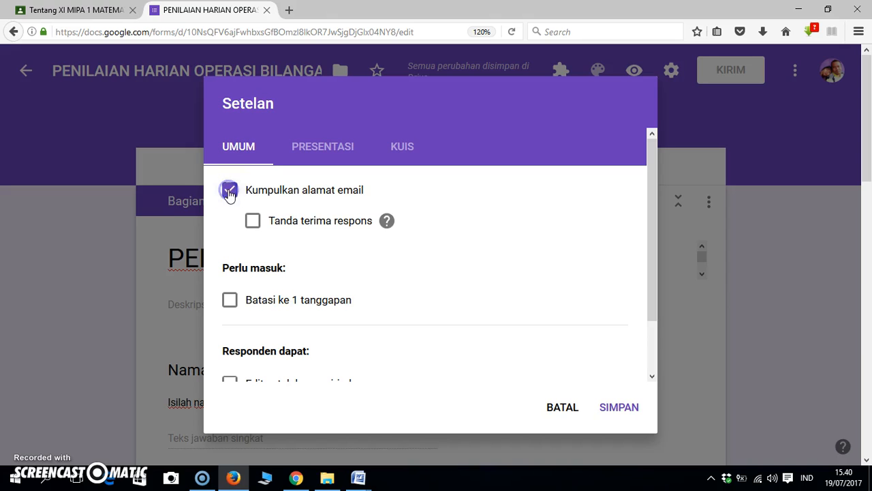
pyautogui.click(252, 222)
# - Restrict respondents with Batasi ke 1 tanggapan and save the form settings
pyautogui.moveTo(652, 195); pyautogui.dragTo(650, 279)
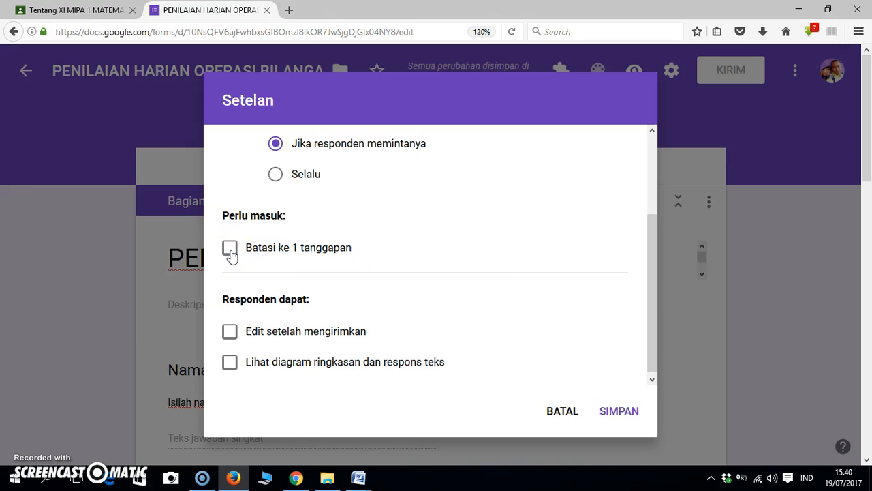
pyautogui.moveTo(652, 261); pyautogui.dragTo(652, 288)
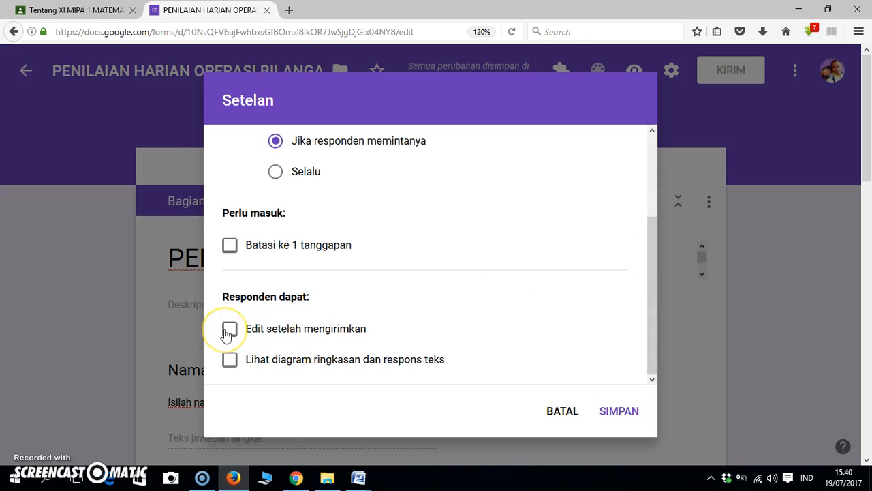
pyautogui.moveTo(652, 306); pyautogui.dragTo(649, 325)
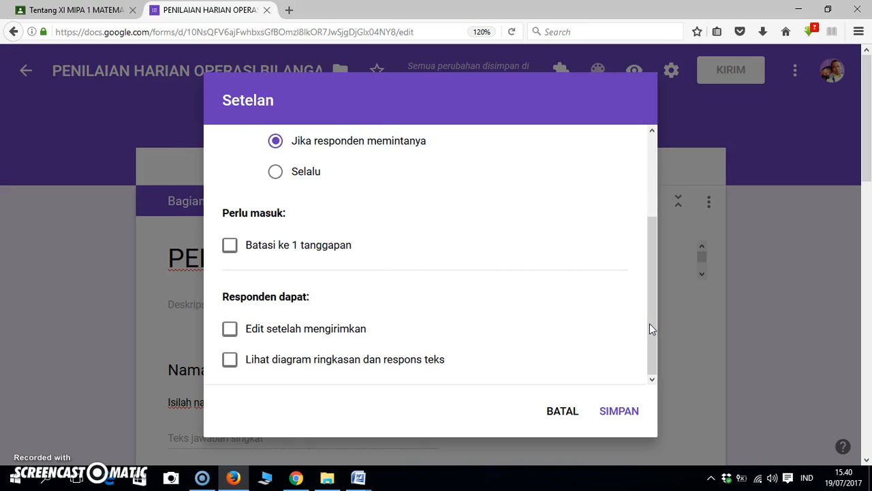
pyautogui.moveTo(649, 323)
pyautogui.mouseDown()
pyautogui.moveTo(649, 239)
pyautogui.moveTo(644, 314)
pyautogui.mouseUp()
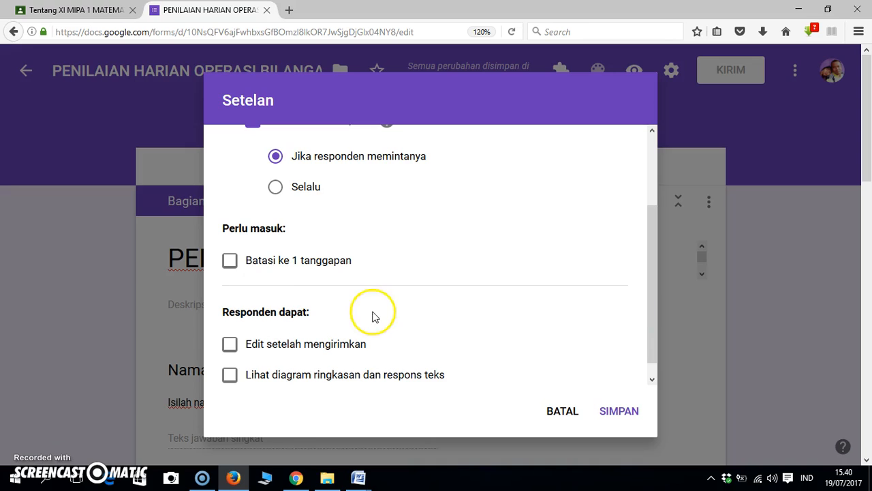
pyautogui.click(231, 262)
pyautogui.click(618, 412)
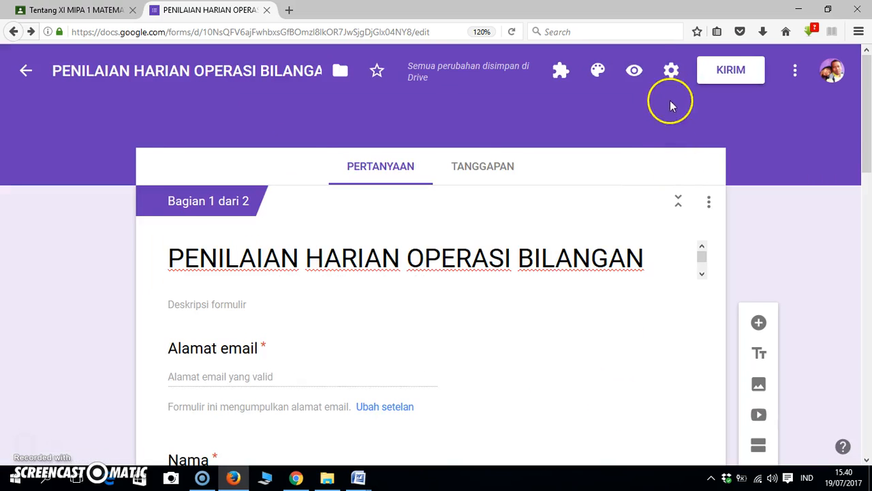
# - Set the answer key of the "1 + 3 = ...." question to 4 and make it worth 1 point
pyautogui.moveTo(869, 141); pyautogui.dragTo(857, 399)
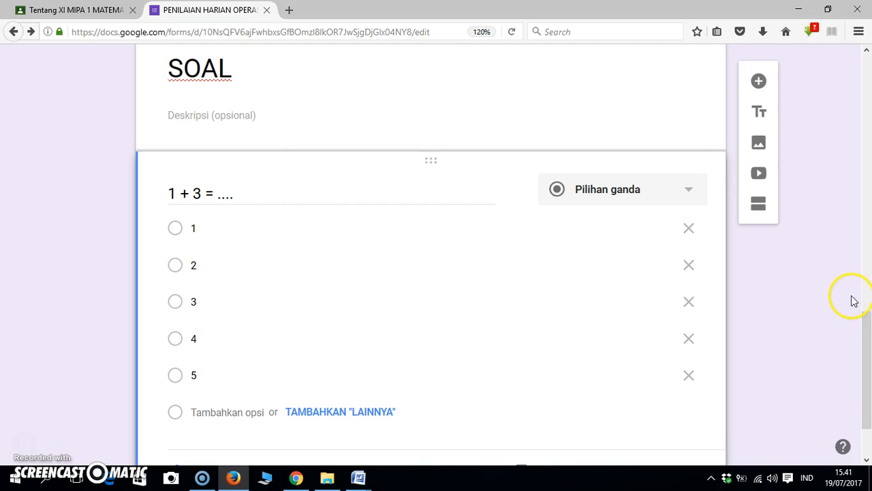
pyautogui.moveTo(865, 336); pyautogui.dragTo(865, 363)
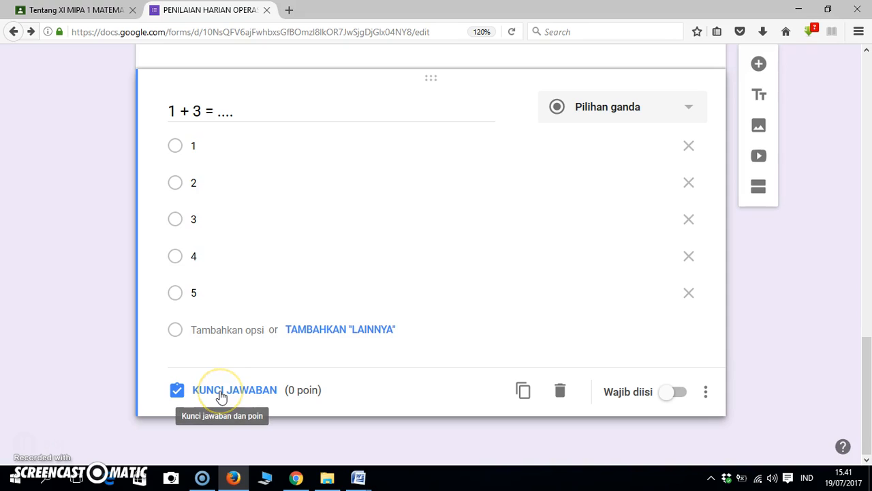
pyautogui.click(221, 392)
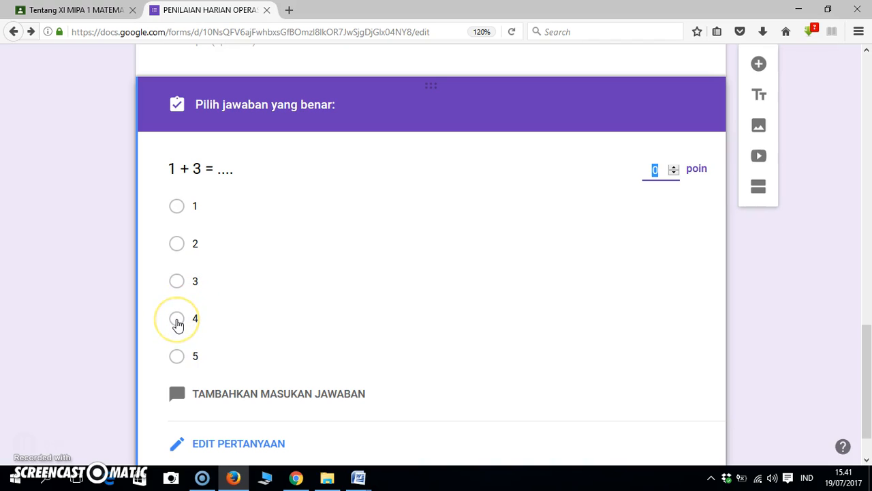
pyautogui.click(176, 321)
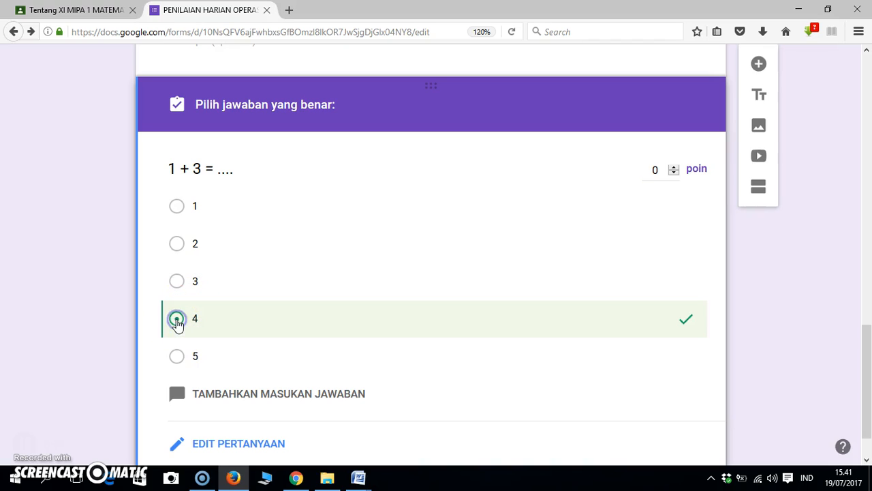
pyautogui.click(576, 215)
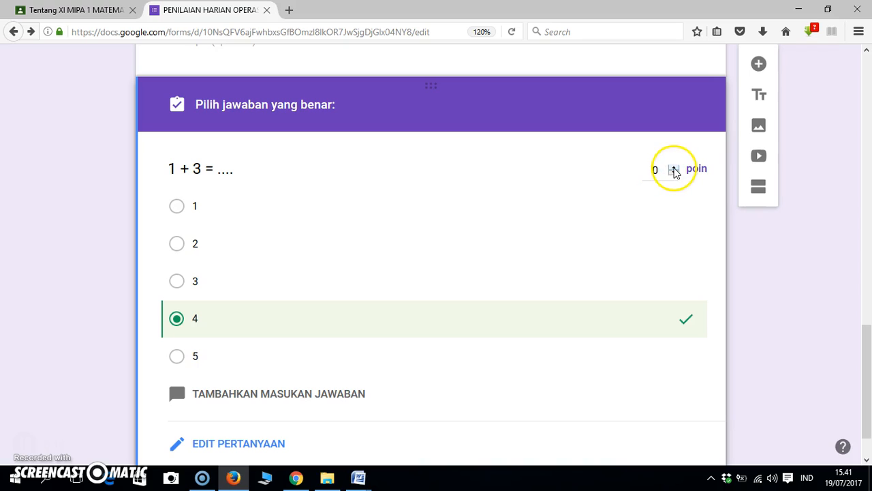
pyautogui.click(673, 168)
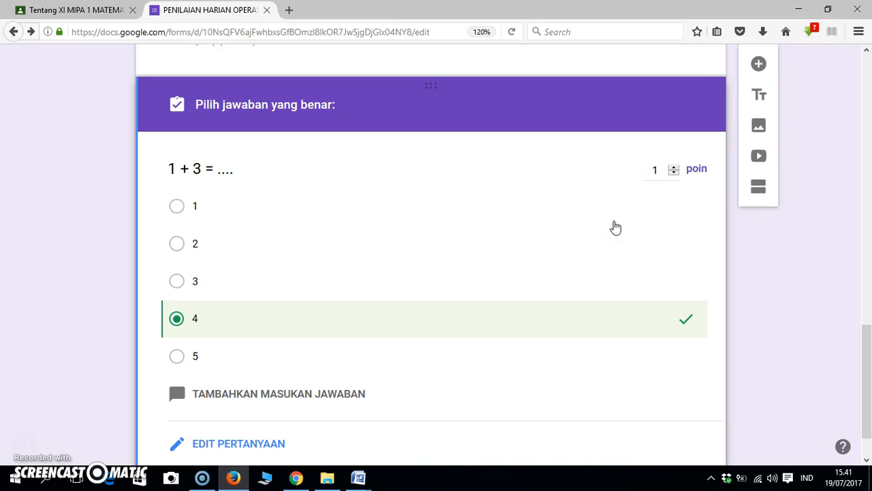
# - Add a new multiple-choice question below the "1 + 3 = ...." question in the SOAL section
pyautogui.moveTo(864, 337); pyautogui.dragTo(864, 300)
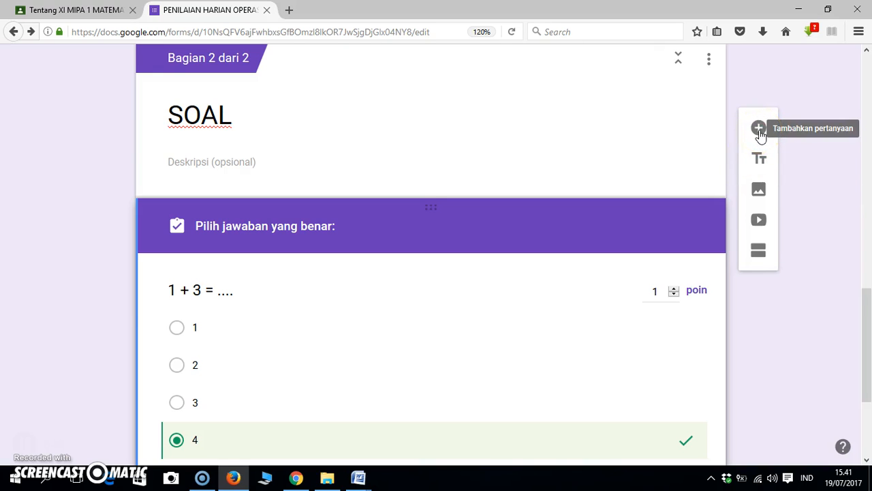
pyautogui.click(760, 131)
pyautogui.moveTo(867, 311); pyautogui.dragTo(866, 386)
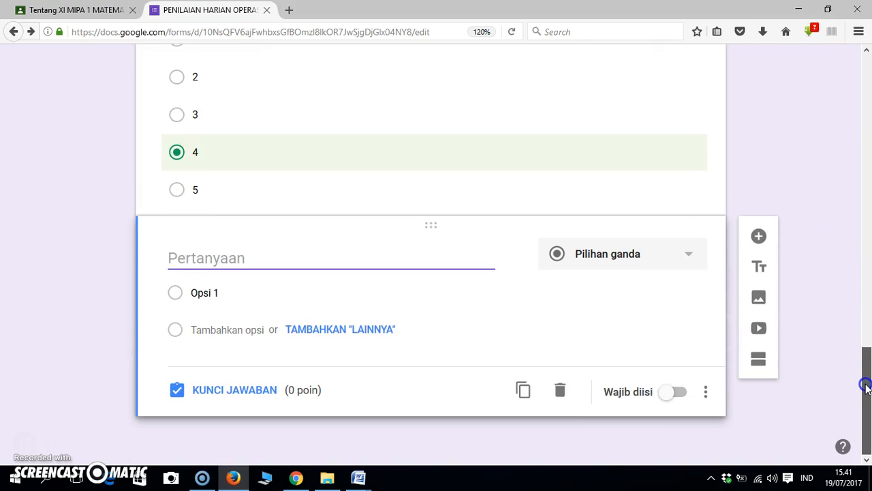
pyautogui.click(263, 260)
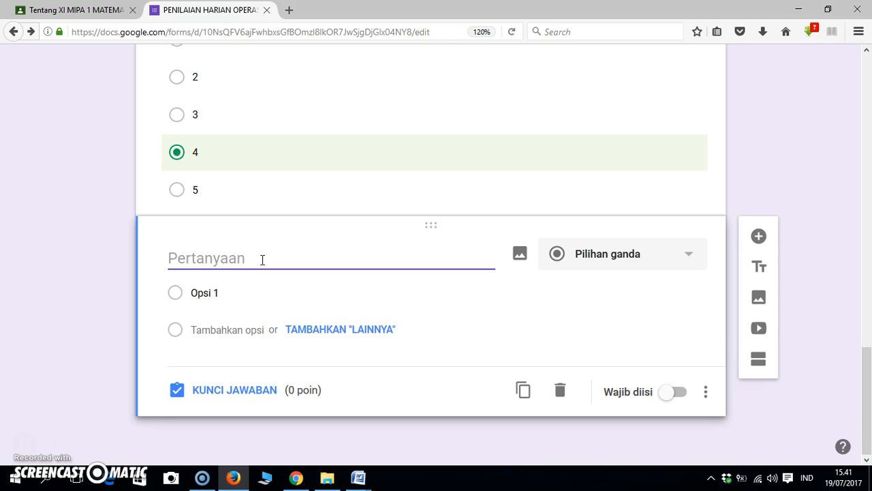
# - Insert the GAFE image from the Dropbox Photos folder into the new question
pyautogui.click(519, 256)
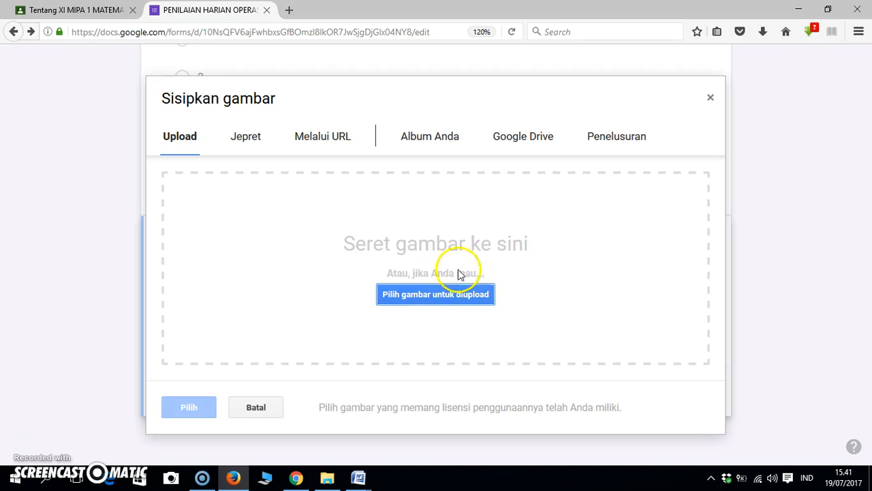
pyautogui.click(408, 296)
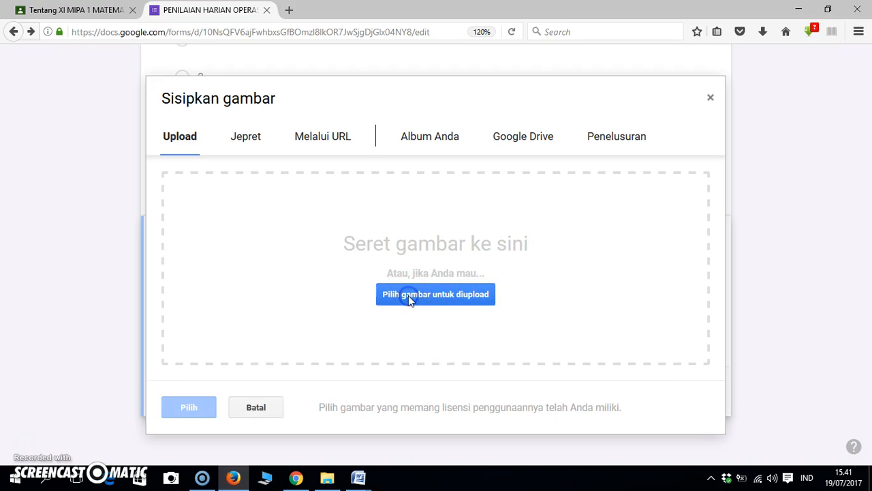
pyautogui.click(408, 295)
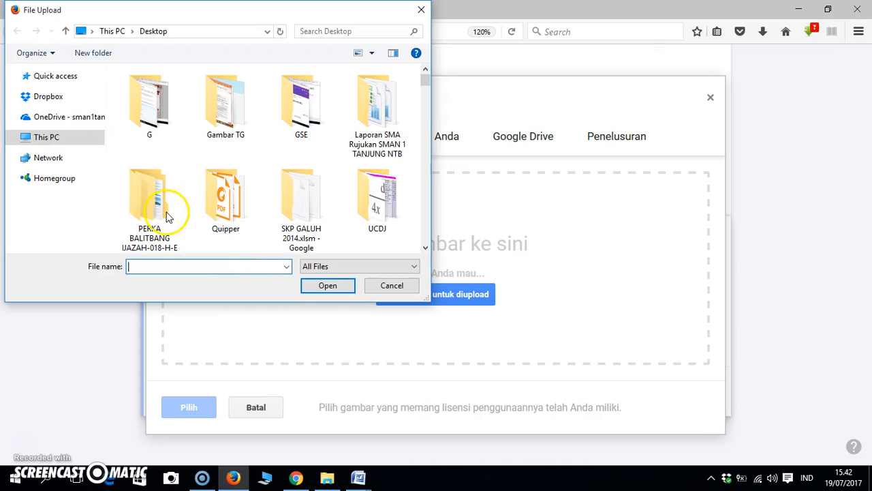
pyautogui.click(42, 100)
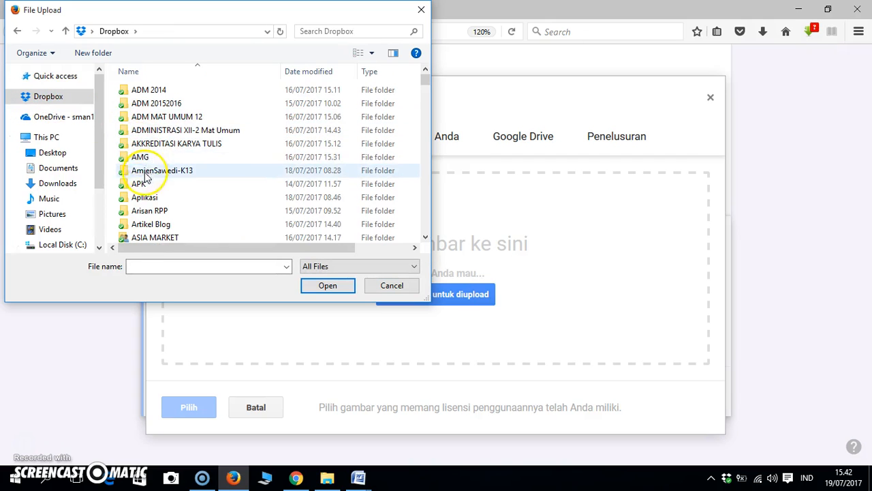
pyautogui.click(145, 196)
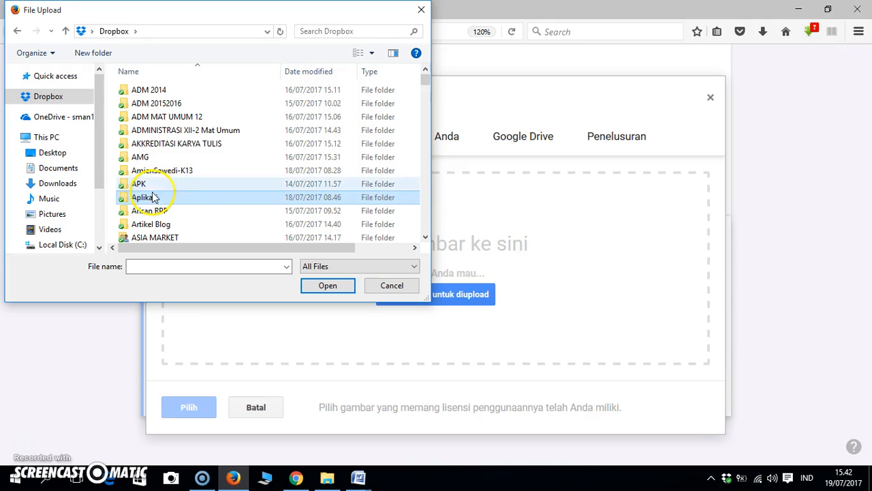
pyautogui.moveTo(426, 77); pyautogui.dragTo(426, 115)
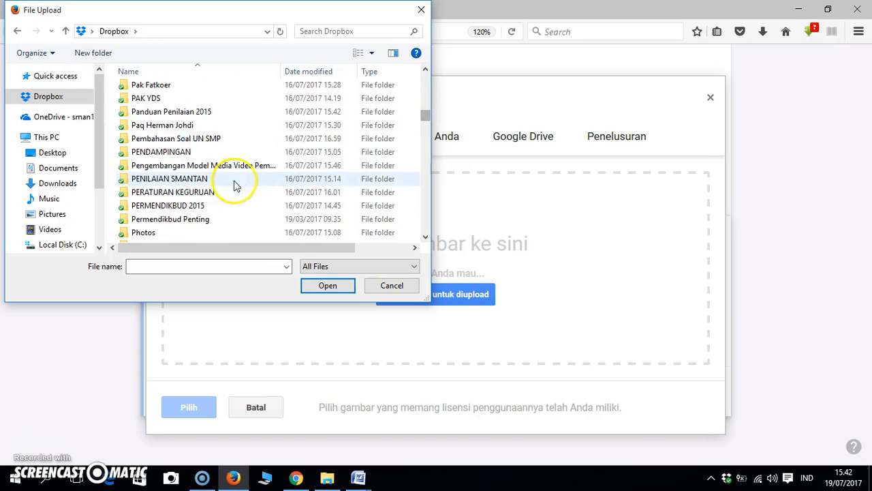
pyautogui.doubleClick(160, 235)
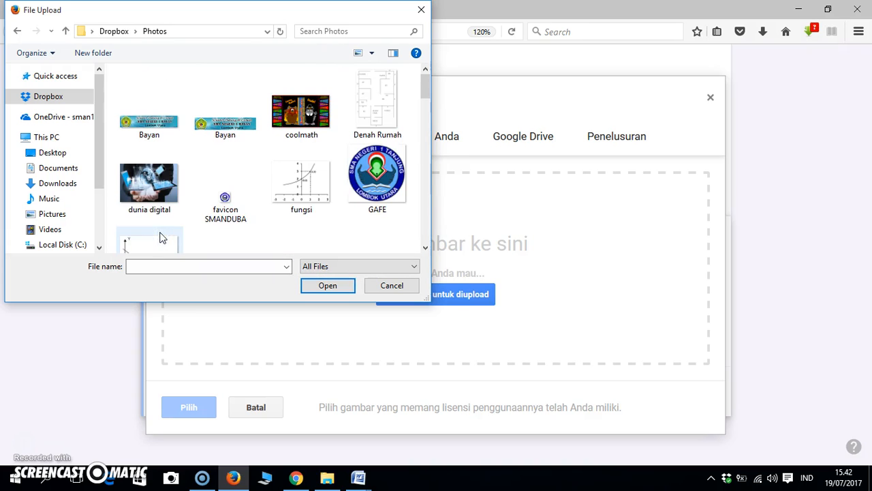
pyautogui.doubleClick(375, 169)
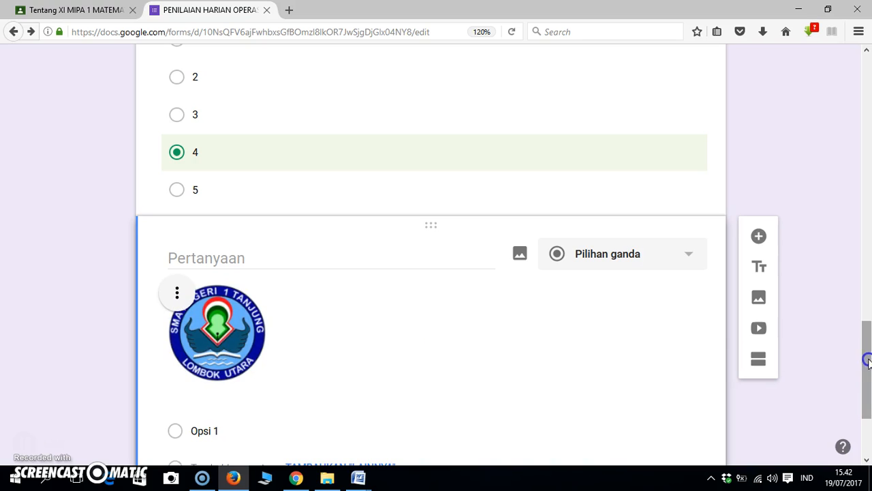
# - Write "Gambar di bawah ini adalah ...." as the text of the image question
pyautogui.scroll(-1, 866, 355)
pyautogui.click(265, 221)
pyautogui.write('G')
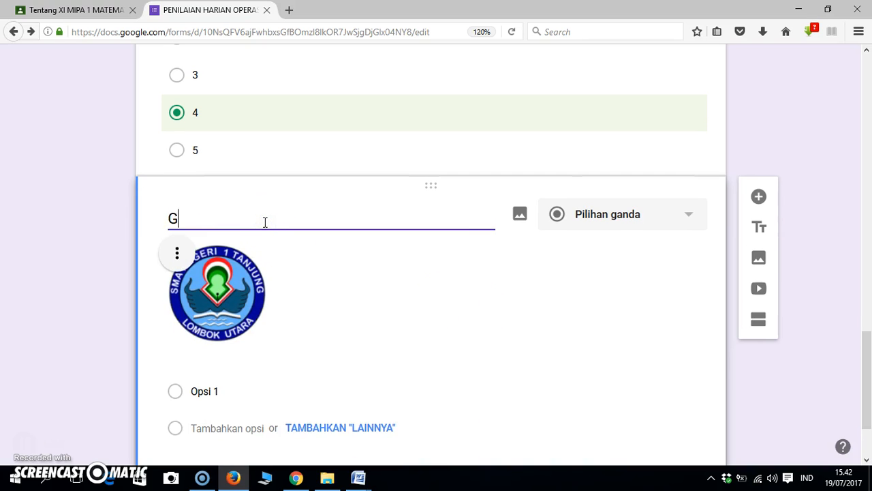
pyautogui.write('ambar ')
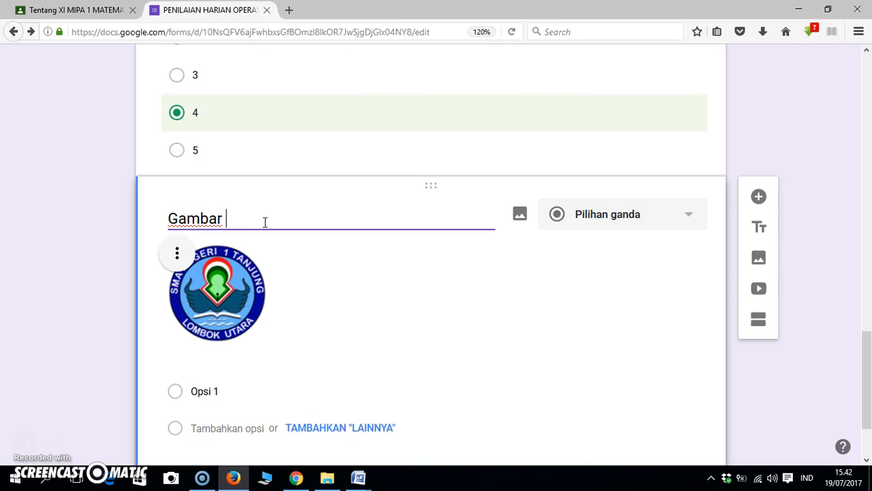
pyautogui.write('di bawah ini adalah ...')
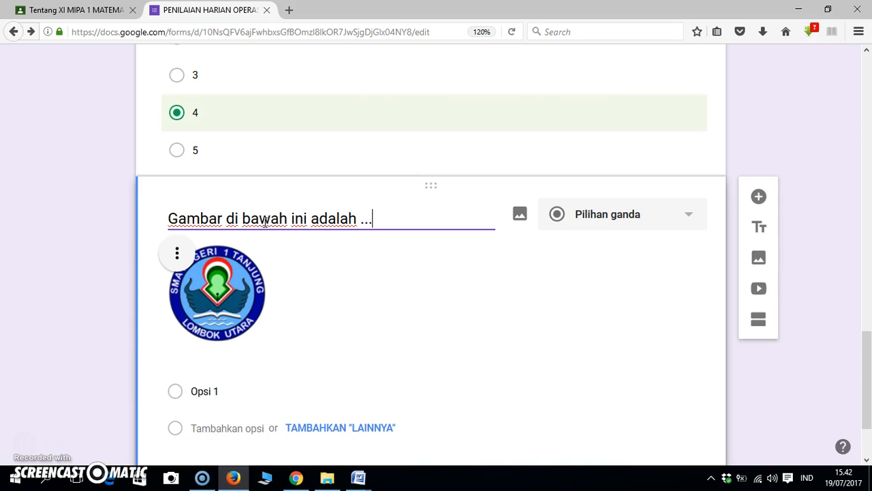
pyautogui.write('.')
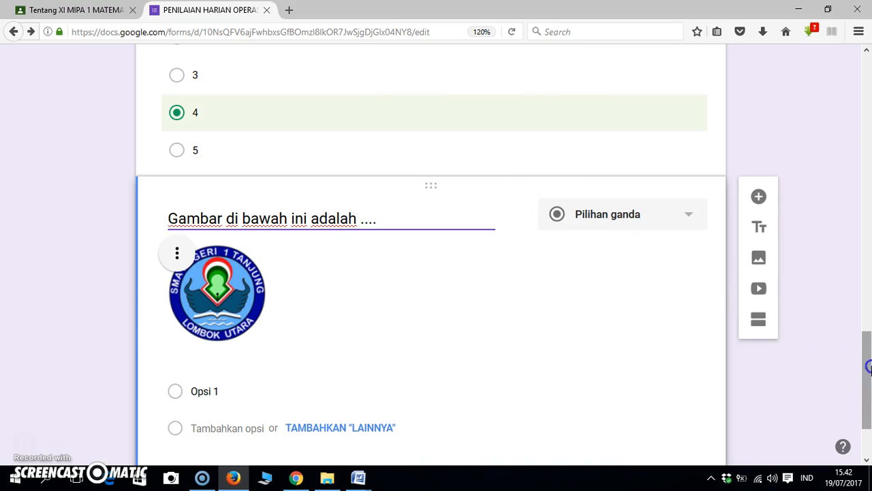
# - Enter the image question's five answer options: semangka, logo, nanas, segitiga and segi empat
pyautogui.moveTo(865, 361); pyautogui.dragTo(868, 398)
pyautogui.click(186, 293)
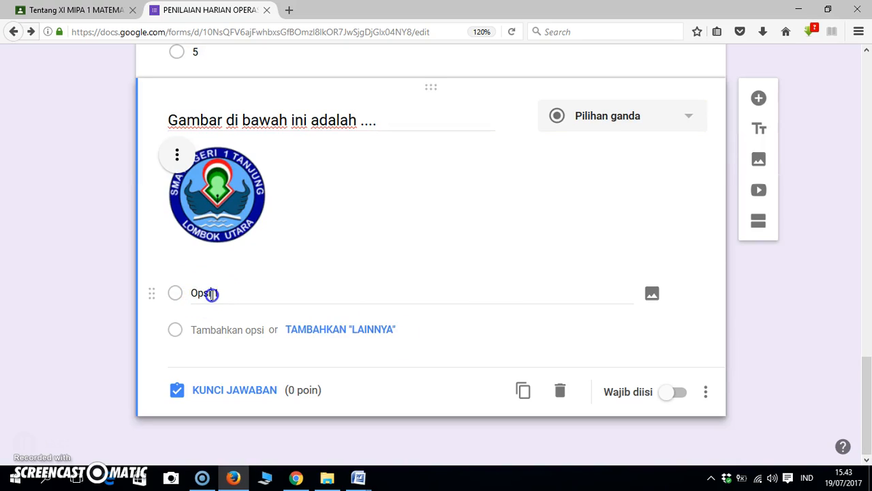
pyautogui.moveTo(225, 294); pyautogui.dragTo(191, 293)
pyautogui.write('semangka')
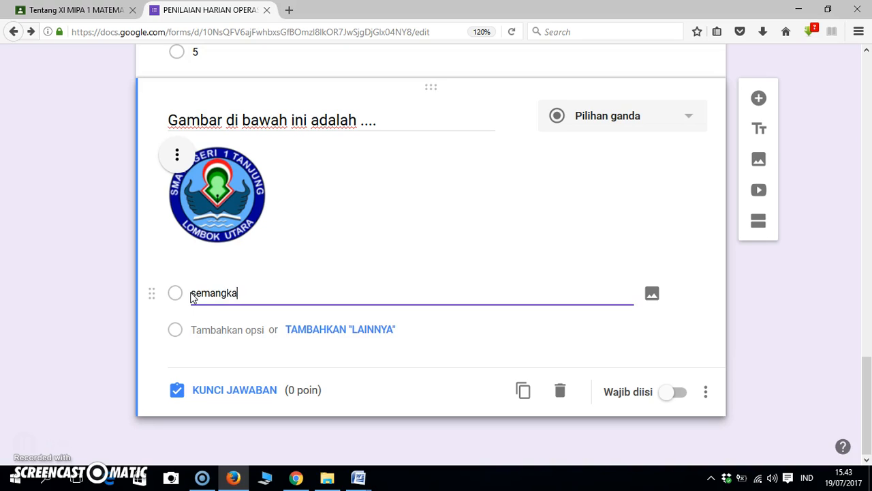
pyautogui.click(213, 329)
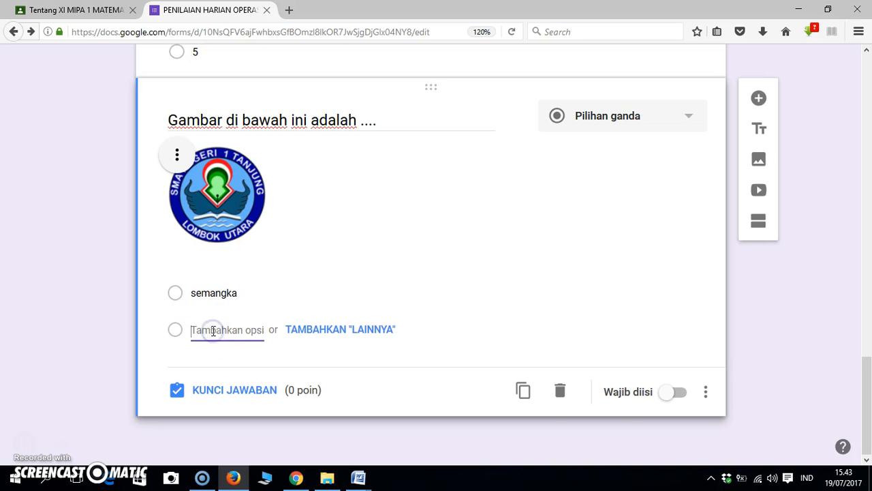
pyautogui.write('logo')
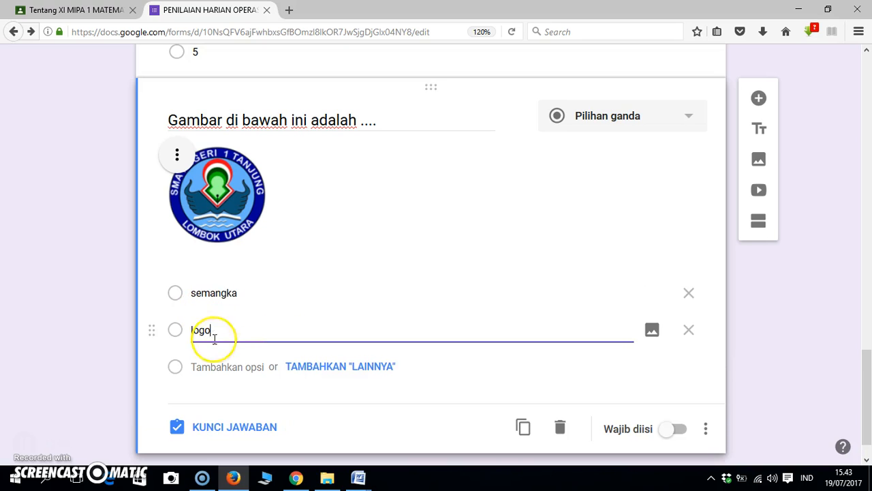
pyautogui.click(215, 367)
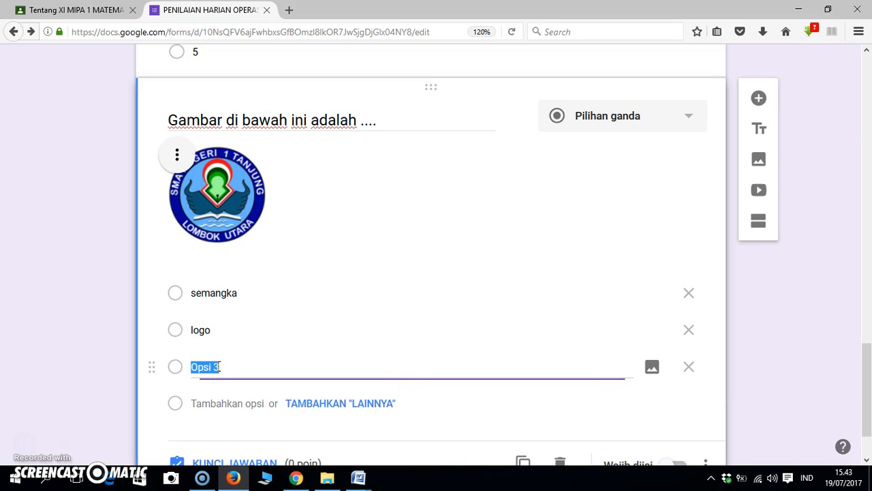
pyautogui.write('nanas')
pyautogui.click(229, 403)
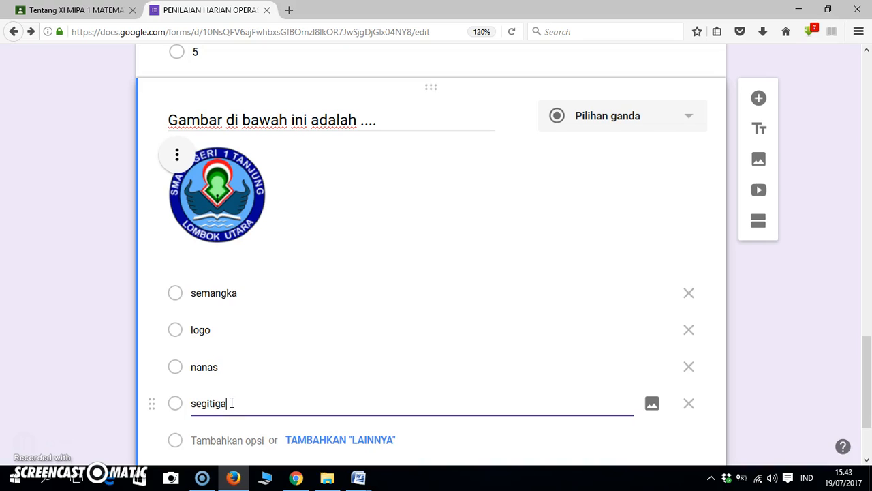
pyautogui.click(227, 440)
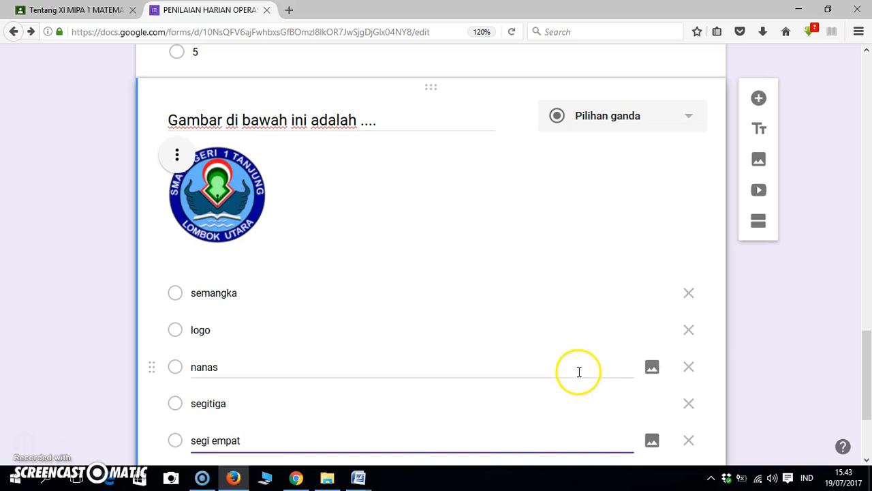
# - Set "logo" as the correct answer in the image question's answer key
pyautogui.scroll(-2, 867, 359)
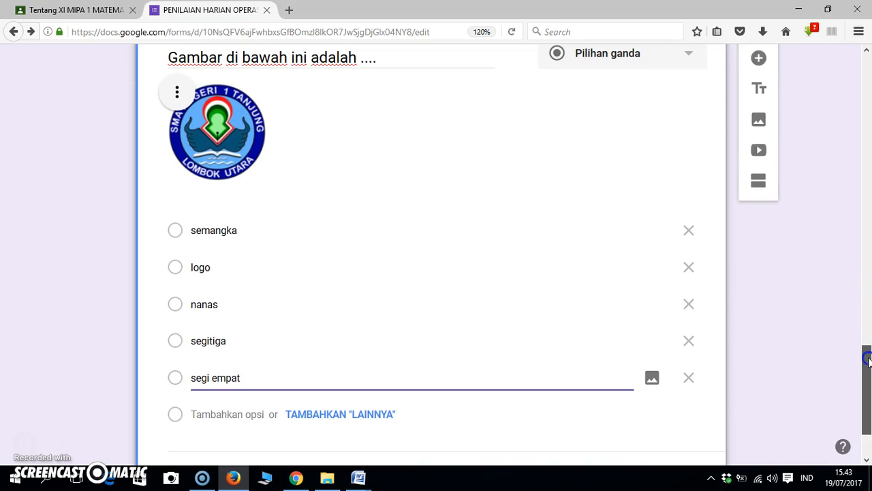
pyautogui.click(868, 368)
pyautogui.moveTo(868, 368); pyautogui.dragTo(865, 381)
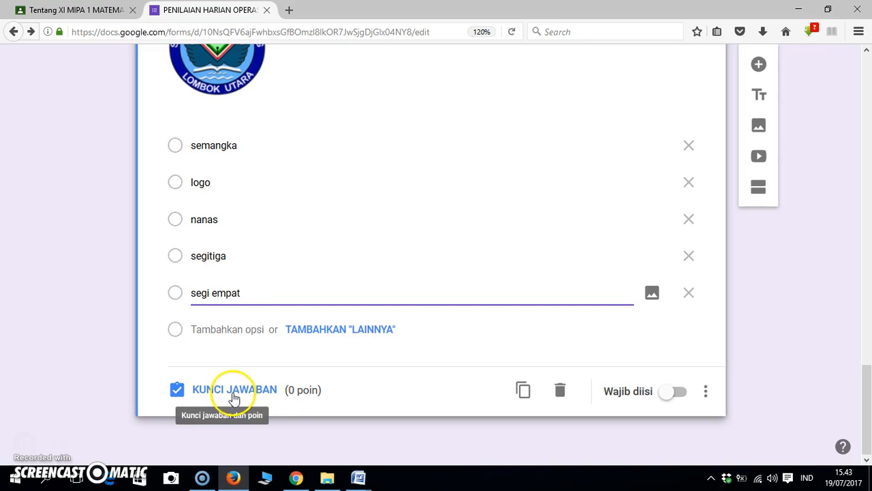
pyautogui.click(235, 398)
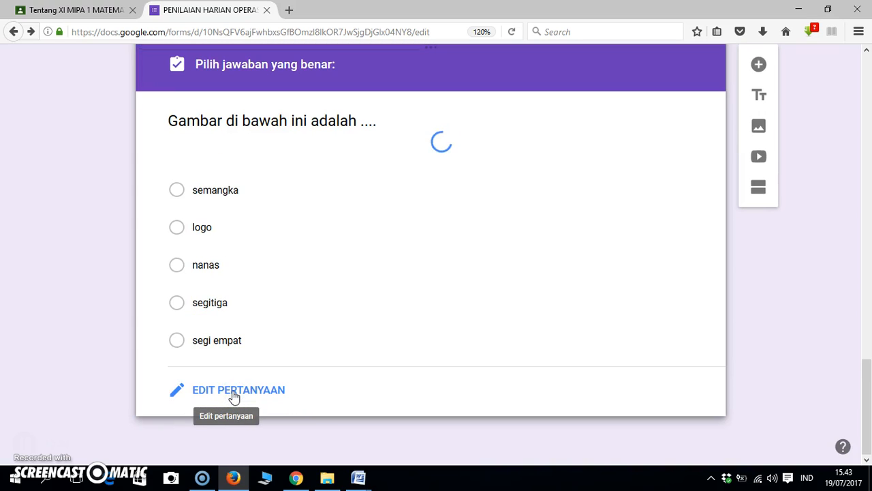
pyautogui.click(178, 345)
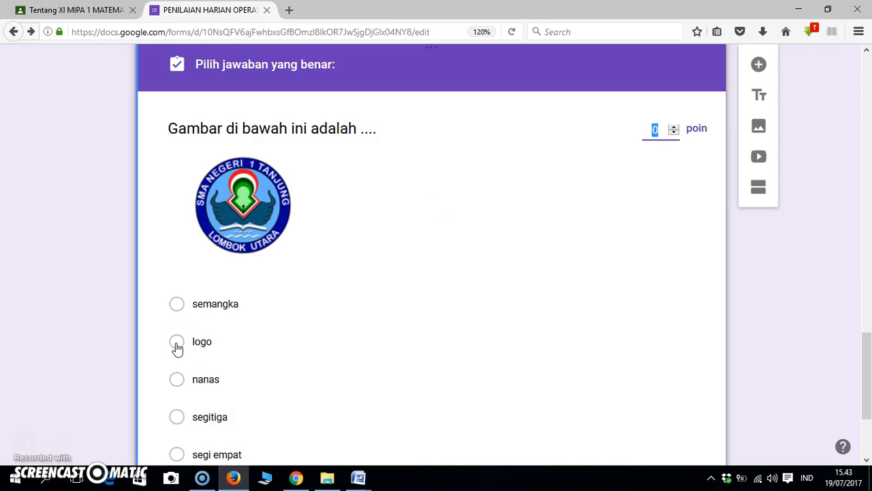
pyautogui.click(177, 346)
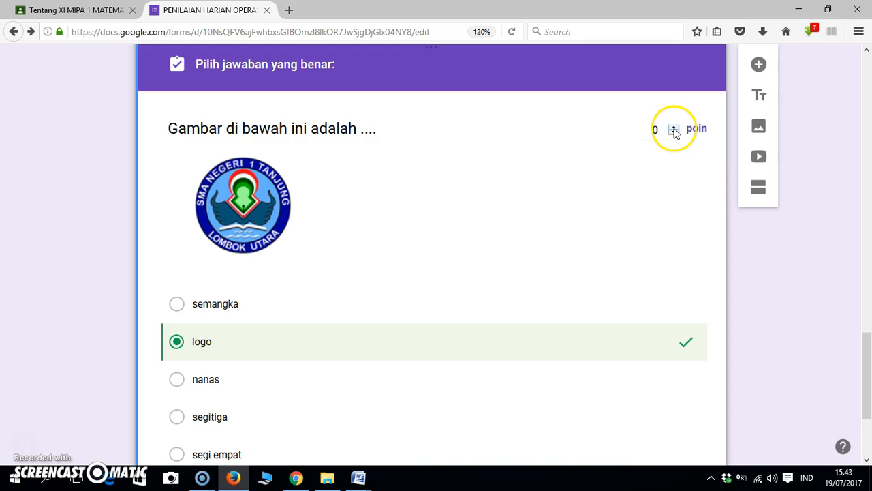
# - Preview the quiz and examine its first page, including the email and Nama fields and the class choices under Kelas
pyautogui.moveTo(858, 343); pyautogui.dragTo(867, 61)
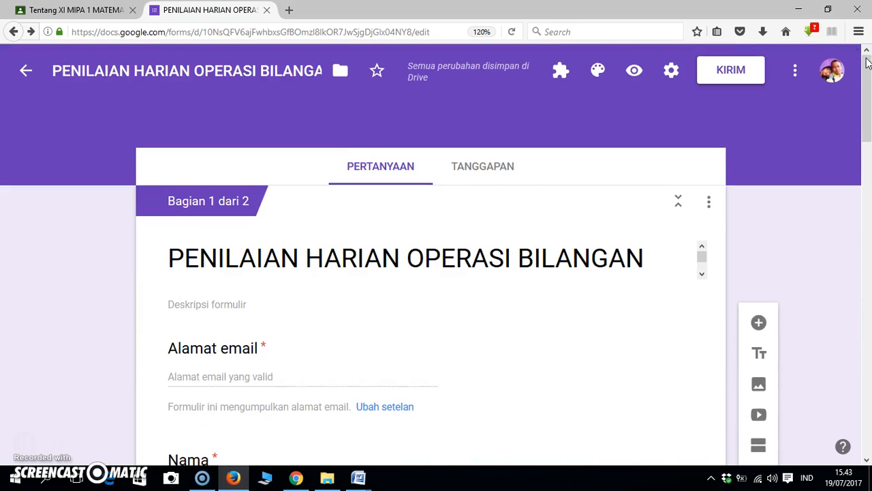
pyautogui.click(634, 72)
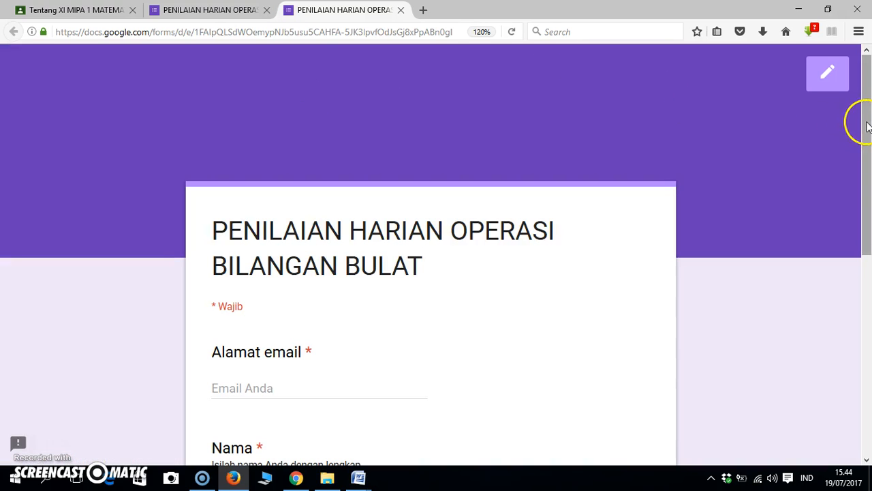
pyautogui.moveTo(865, 126); pyautogui.dragTo(867, 216)
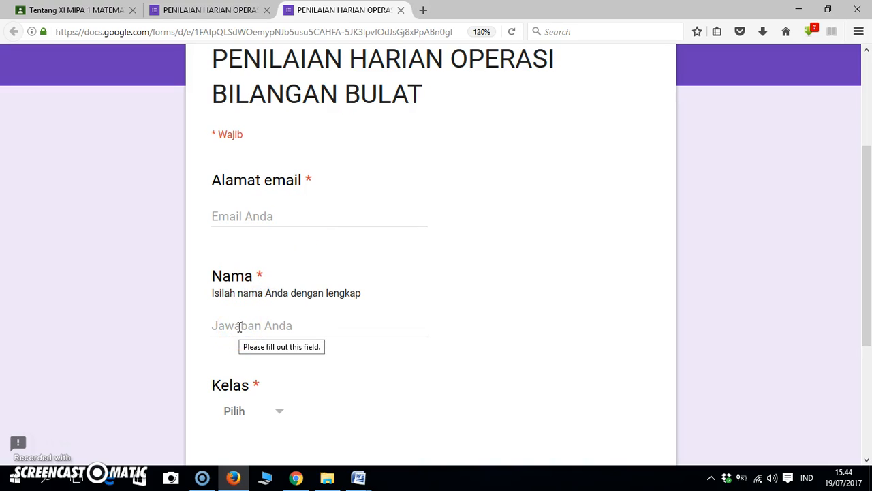
pyautogui.moveTo(864, 270); pyautogui.dragTo(868, 297)
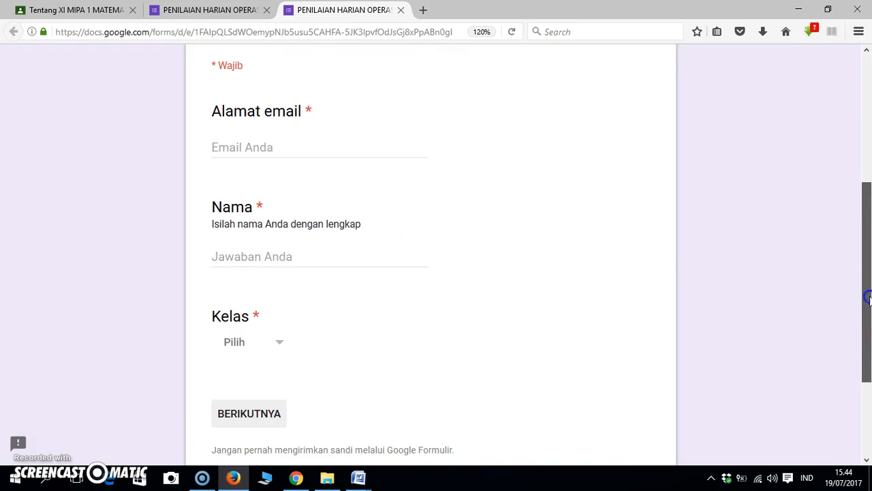
pyautogui.click(280, 347)
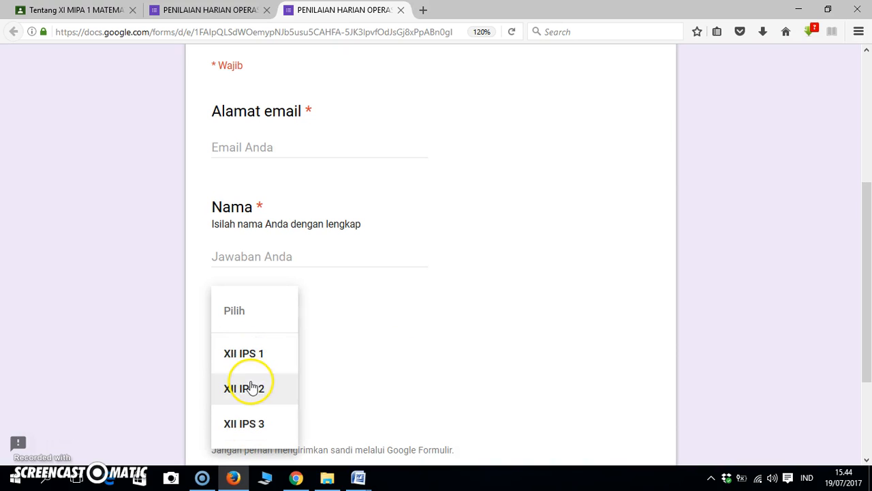
pyautogui.moveTo(864, 297); pyautogui.dragTo(867, 346)
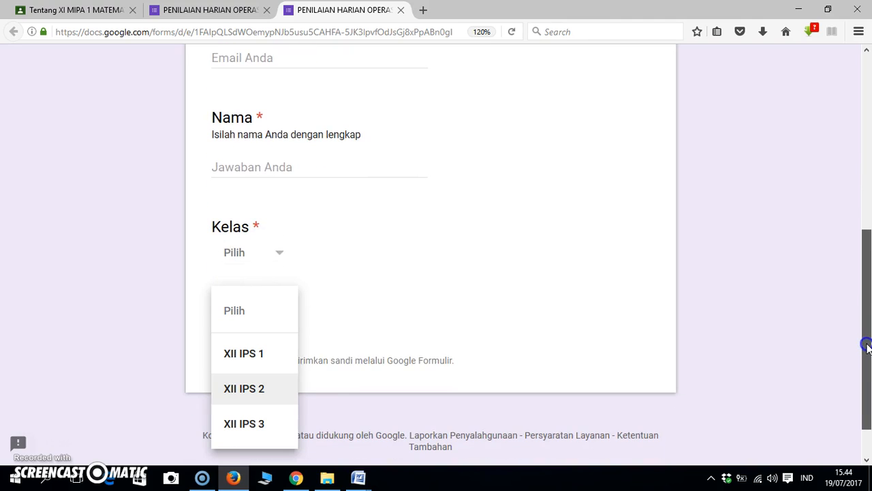
pyautogui.click(718, 354)
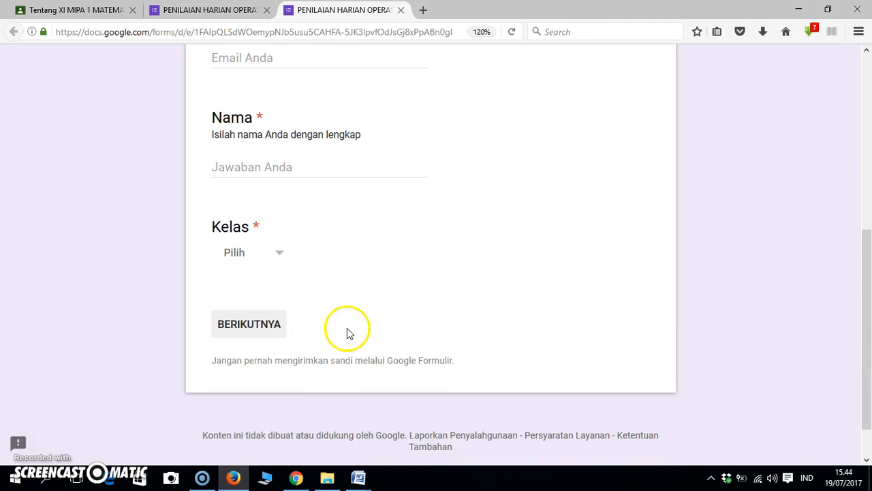
pyautogui.moveTo(864, 317); pyautogui.dragTo(866, 143)
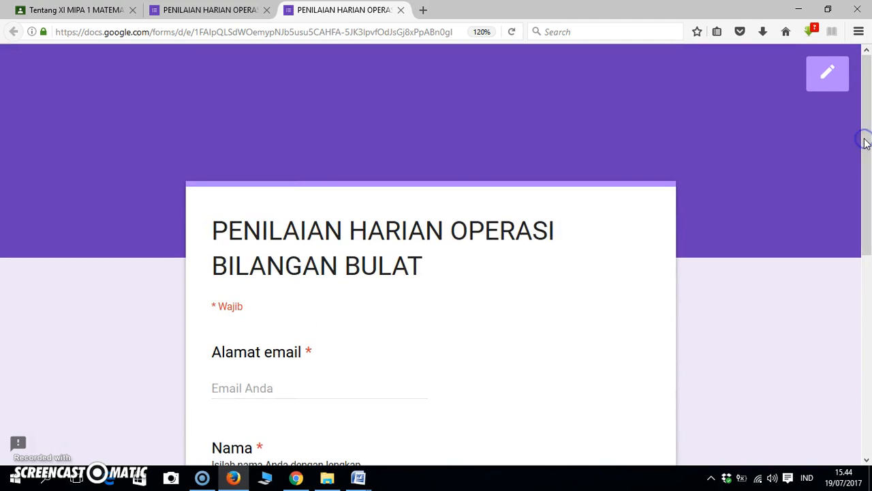
# - Return from the preview to the form editor and view the email and Nama fields of the first section
pyautogui.click(229, 16)
pyautogui.moveTo(868, 122)
pyautogui.mouseDown()
pyautogui.moveTo(867, 205)
pyautogui.moveTo(867, 120)
pyautogui.mouseUp()
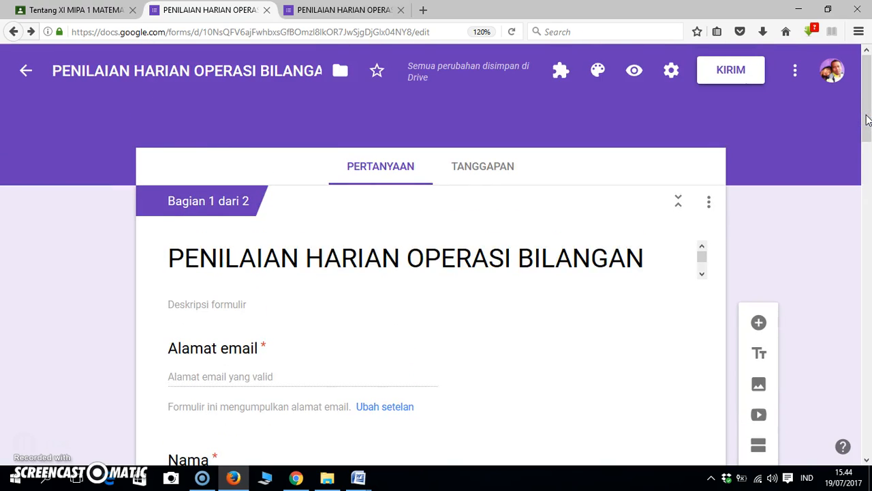
pyautogui.moveTo(868, 119); pyautogui.dragTo(867, 145)
pyautogui.click(604, 323)
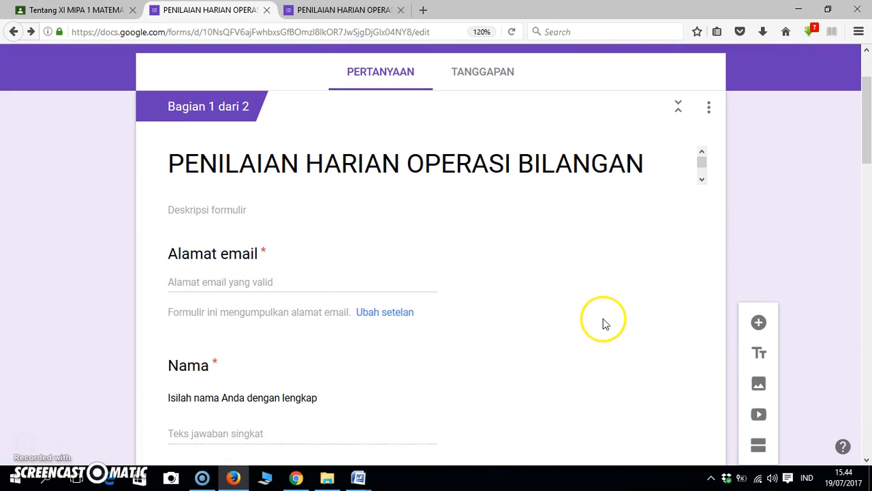